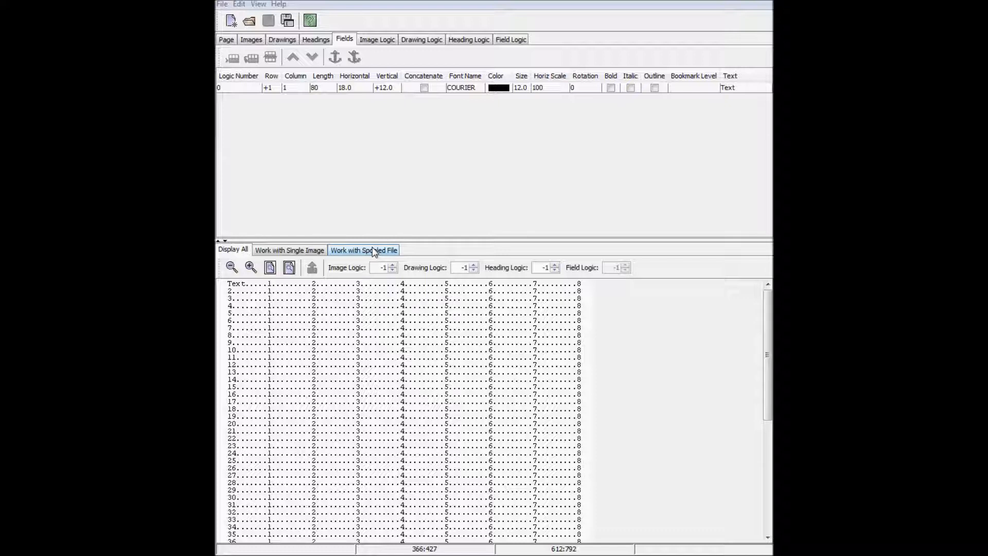
Step: Open the spooled file PLREPORT.SPL from the koverlay folder as the working spooled file
left_click(374, 251)
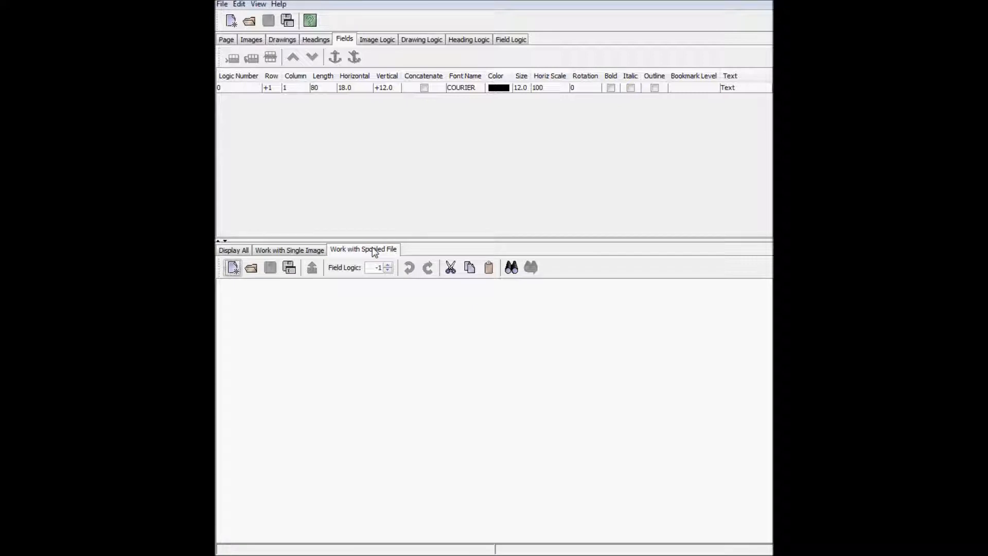
left_click(256, 272)
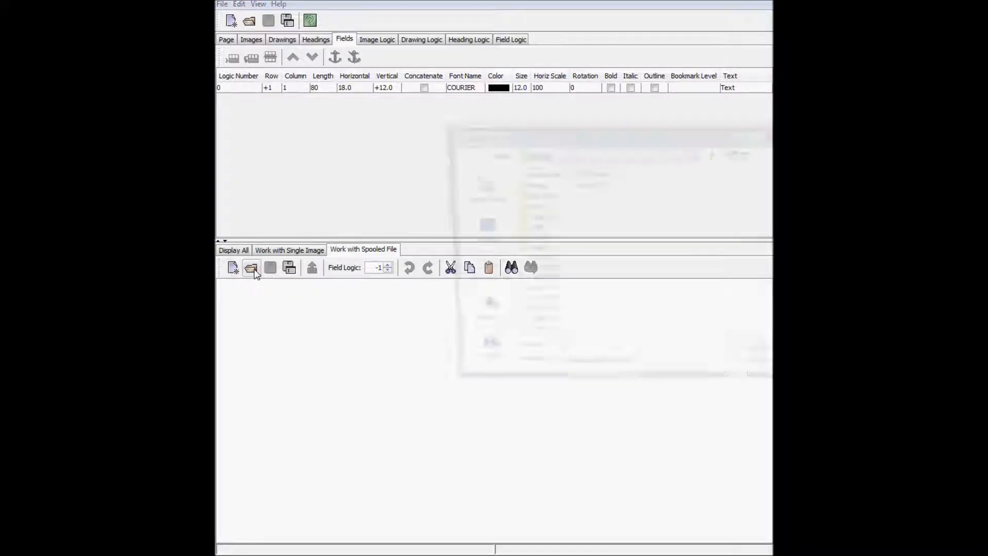
left_click(592, 184)
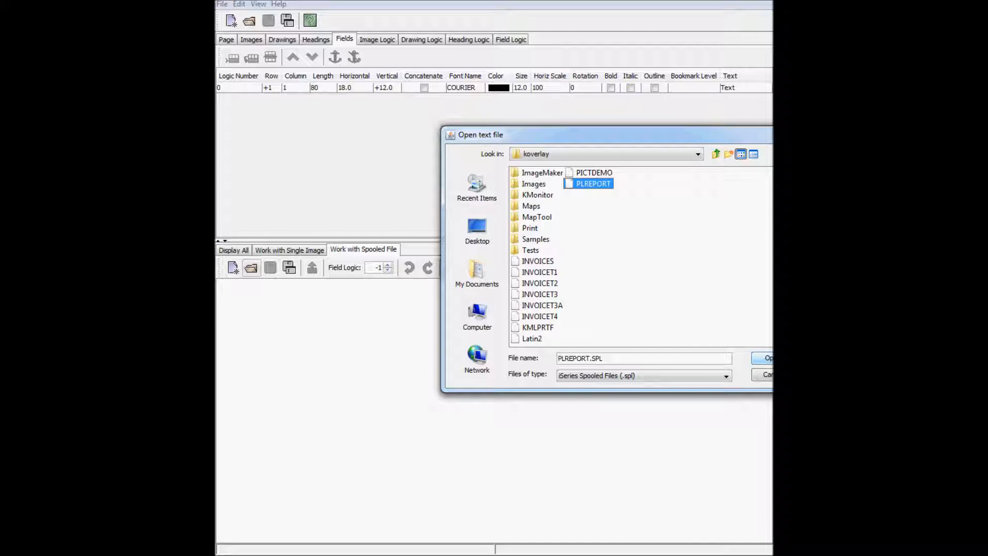
left_click(767, 358)
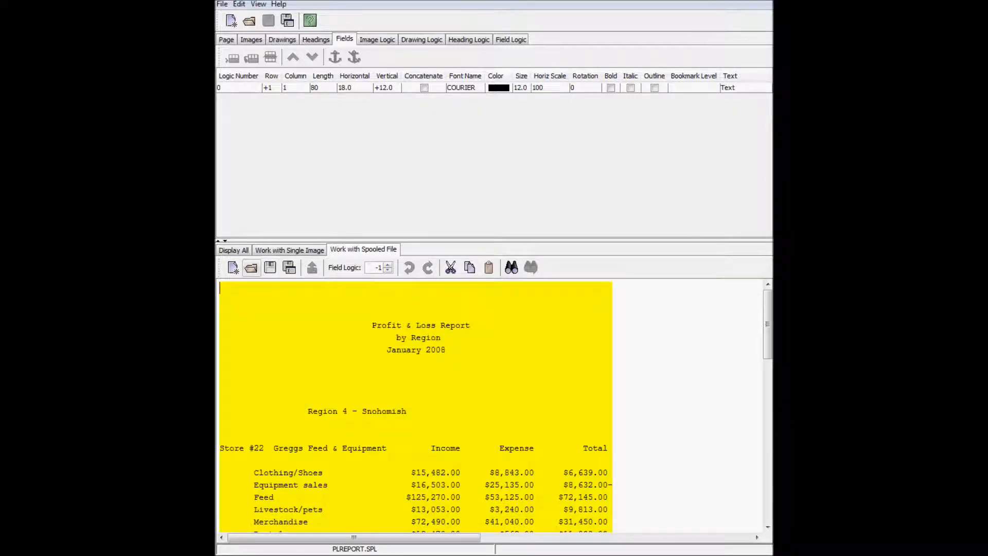
Step: Set the page's process mode to Line Logic (Advanced)
left_click(225, 39)
left_click(249, 89)
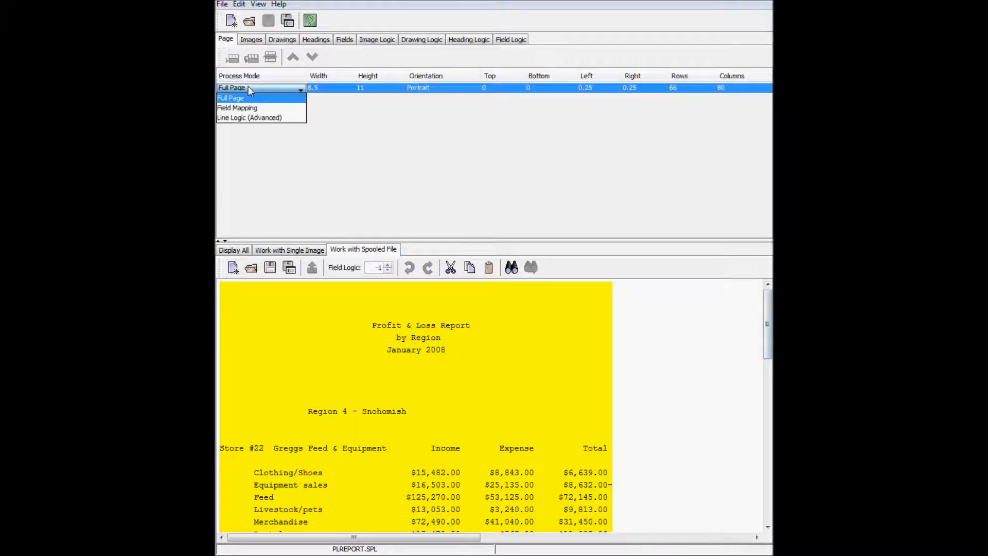
left_click(248, 118)
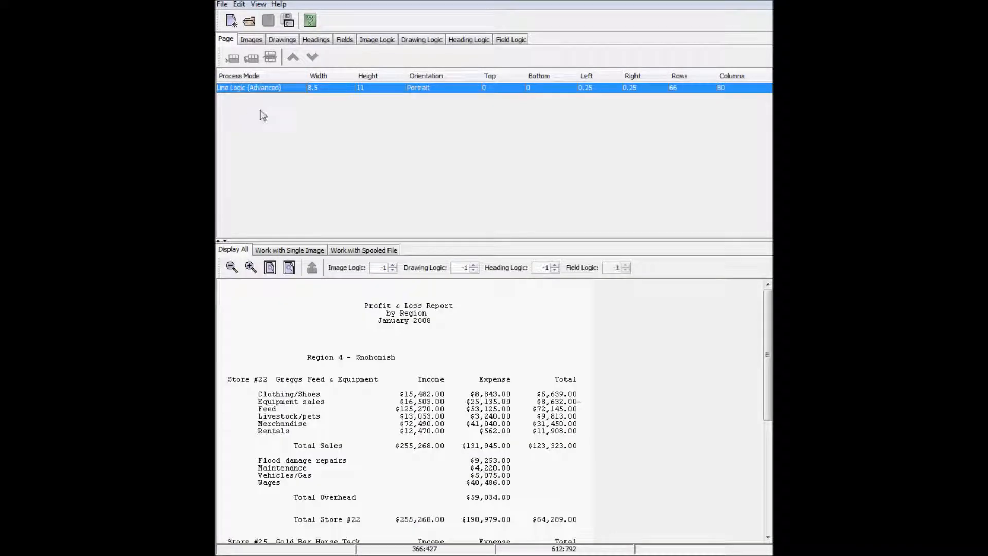
Step: Add a field logic condition from the blank area before the report title, column 1, length 31, in the spooled file
left_click(512, 40)
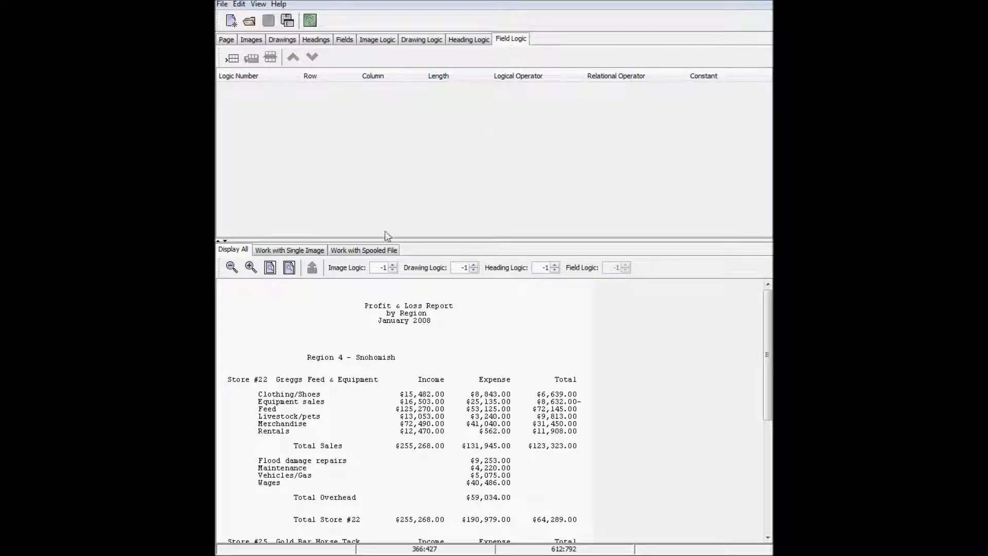
left_click(374, 252)
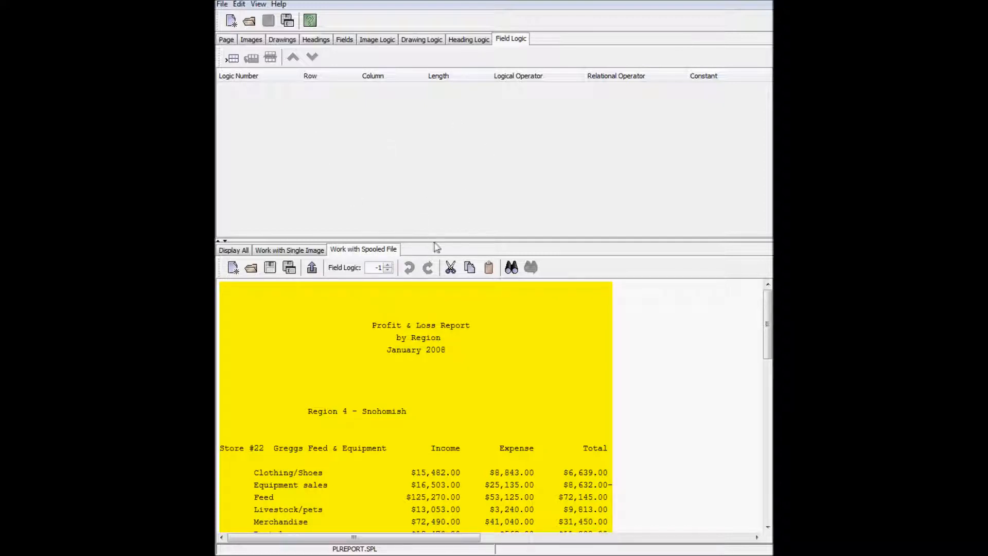
left_click_drag(433, 239, 432, 164)
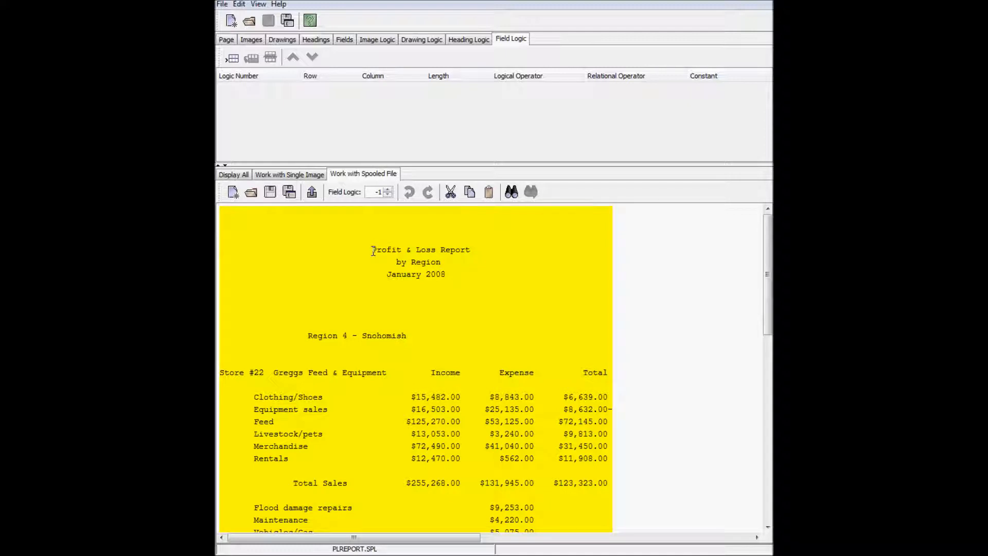
left_click_drag(371, 250, 218, 252)
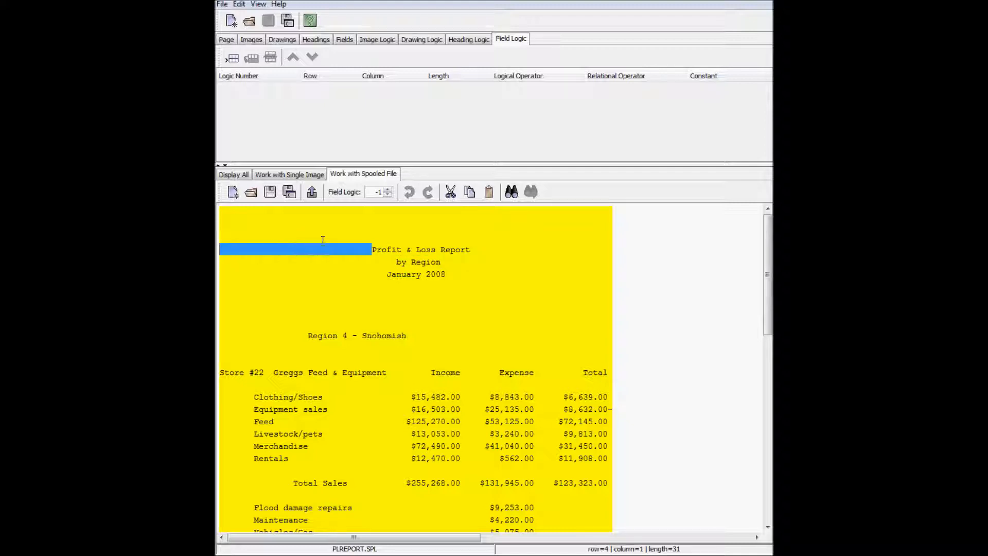
left_click(311, 194)
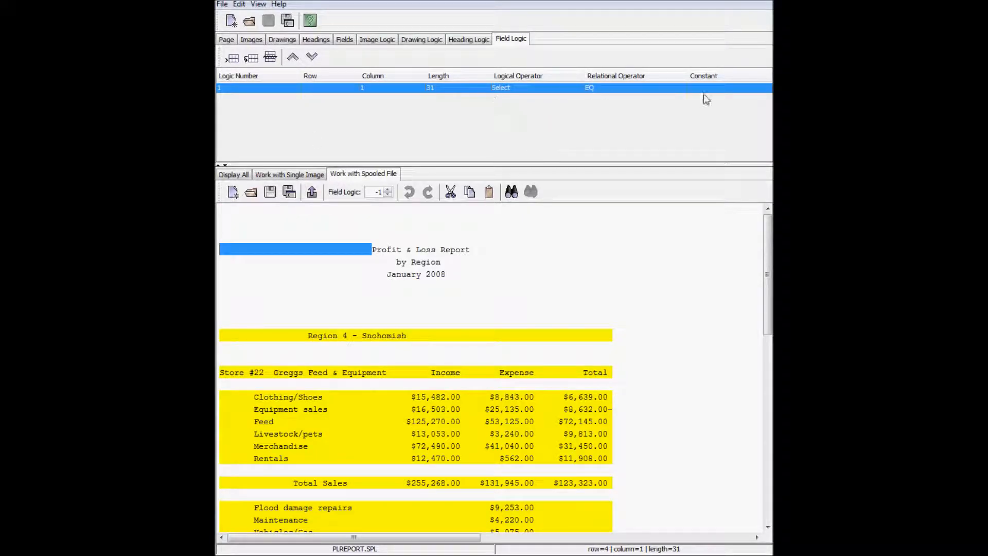
Step: Add a second field logic condition from the title text "Profit & Loss Report", column 32, length 20
scroll(458, 301, "down", 9)
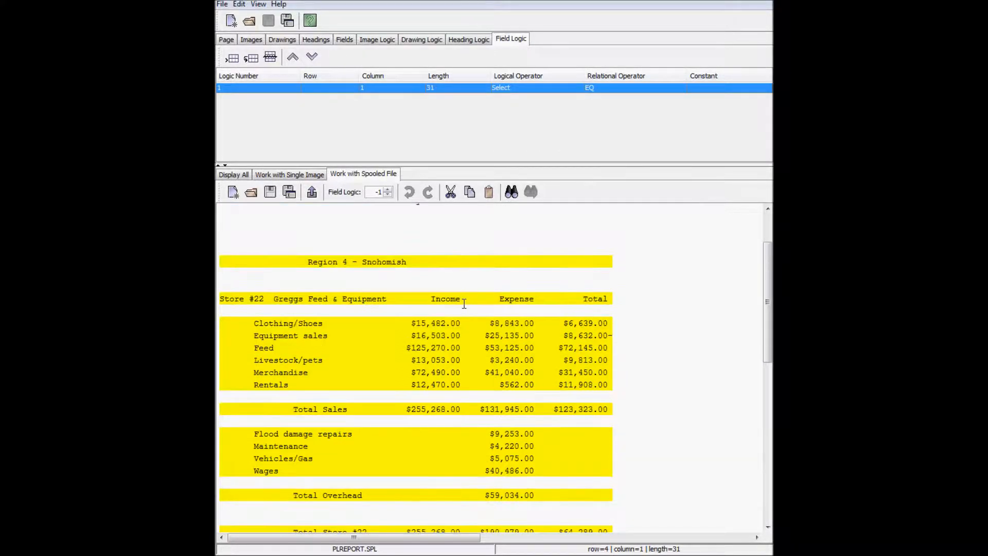
scroll(463, 304, "up", 8)
scroll(464, 305, "up", 1)
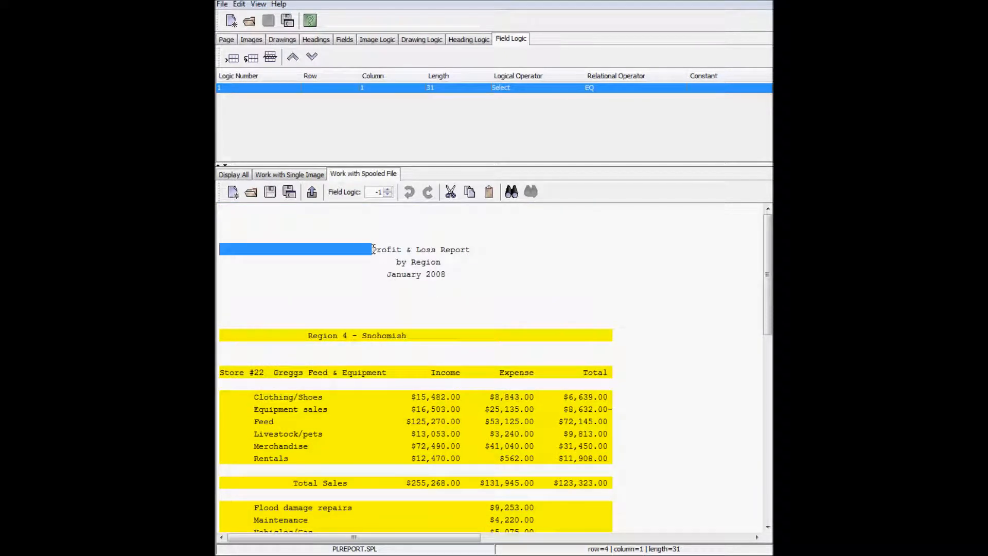
left_click_drag(373, 250, 471, 250)
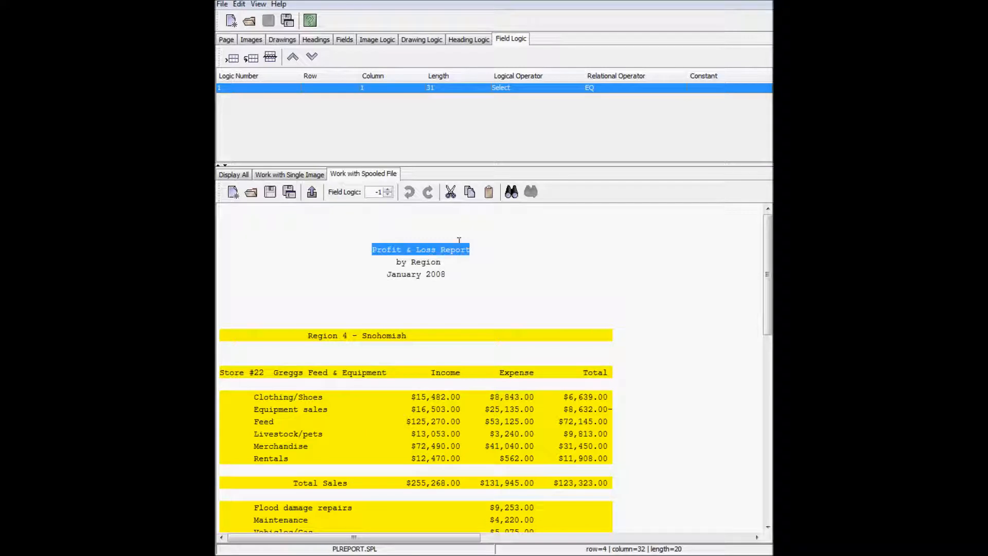
left_click(313, 193)
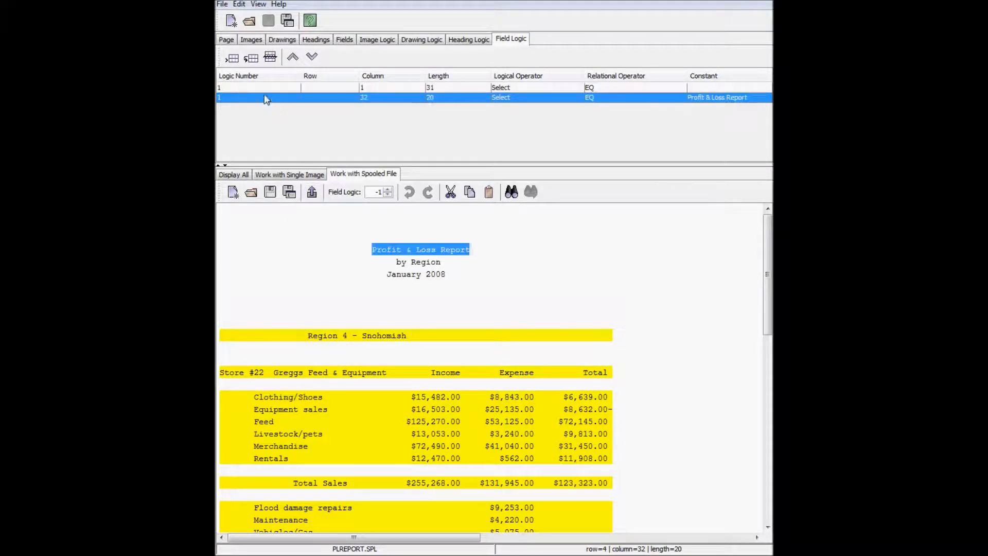
Step: Change the second condition to logical operator And, relational operator NE, with a blank constant
left_click(545, 98)
left_click(501, 127)
left_click(633, 97)
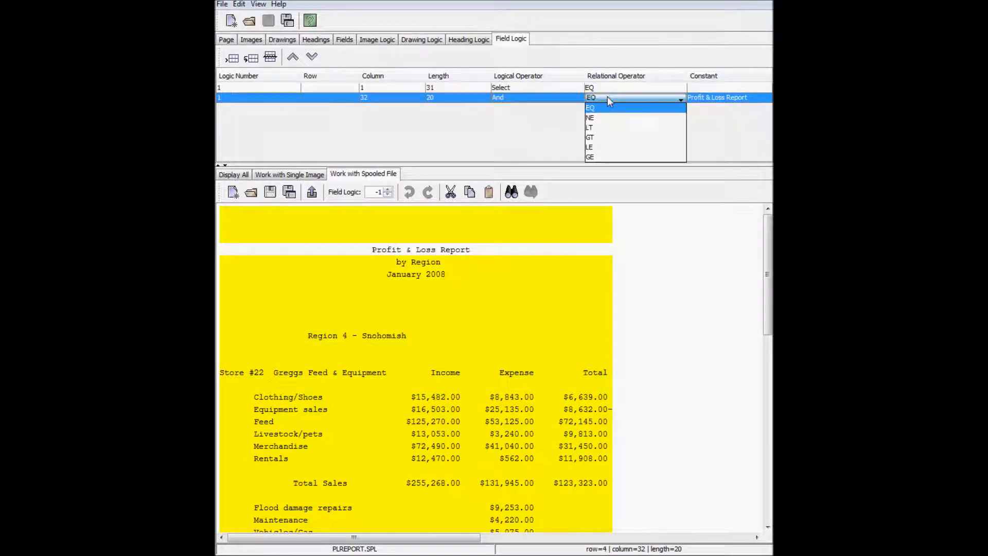
left_click(600, 117)
left_click(740, 98)
triple_click(739, 99)
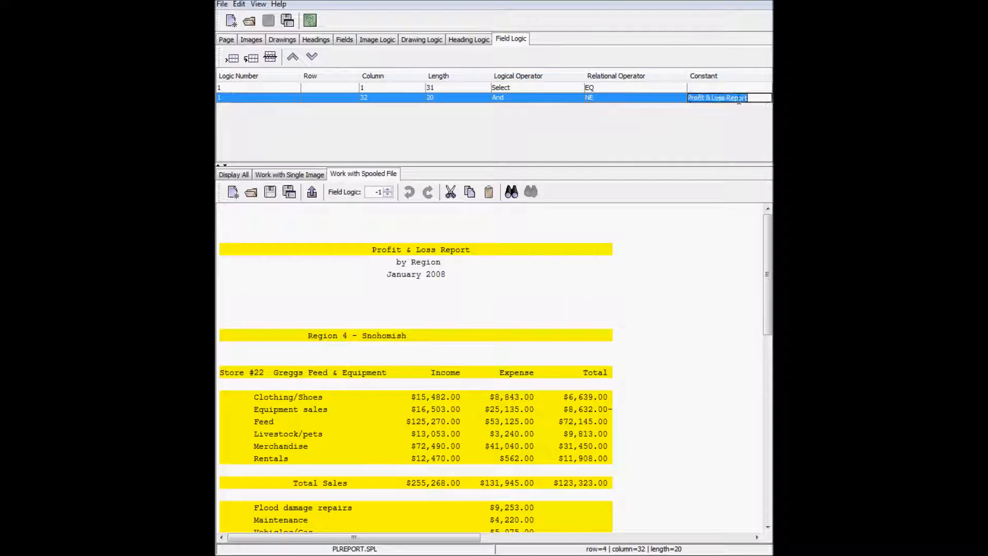
key("BackSpace")
key("Return")
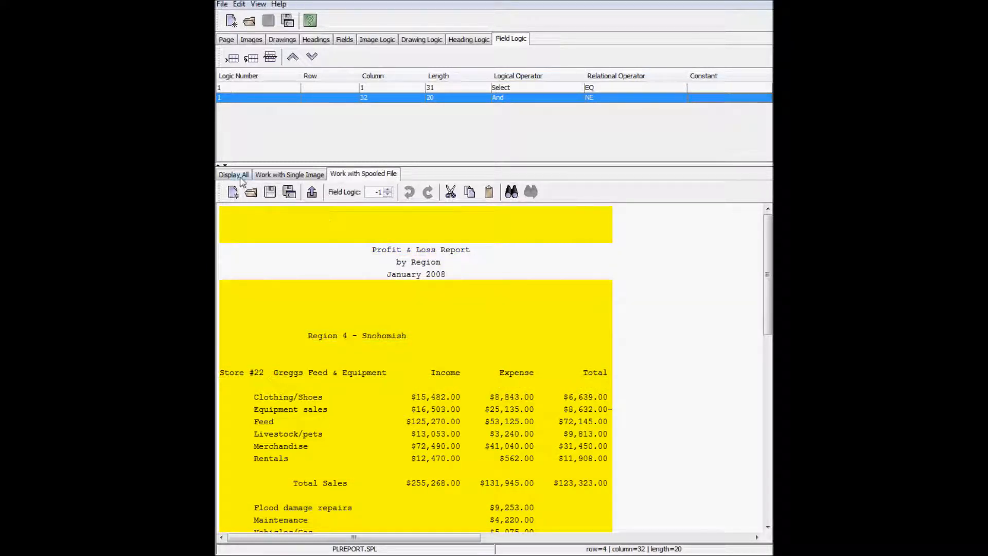
Step: Map the "Profit & Loss Report" title text, column 32, length 20, as a new field and assign it logic number 1
left_click(345, 42)
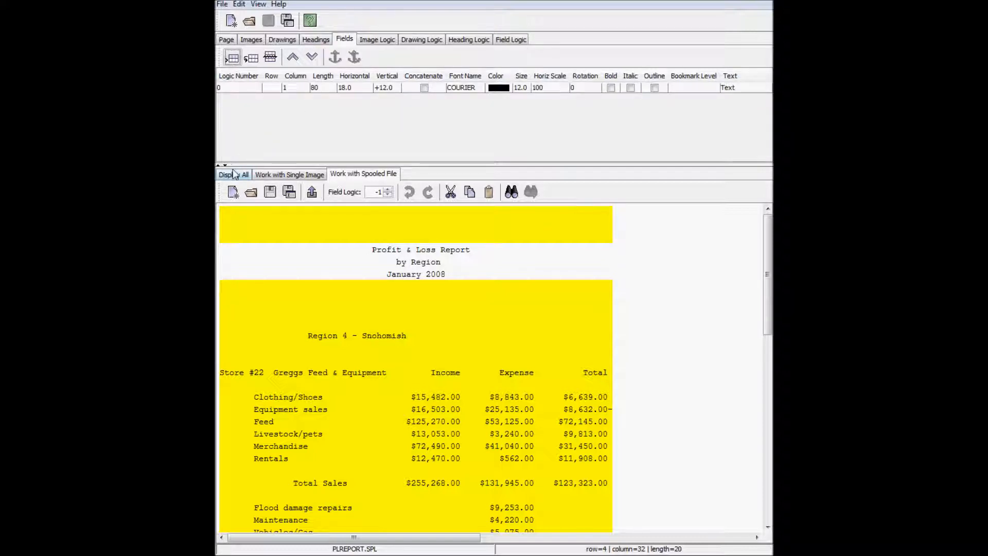
left_click_drag(372, 250, 471, 250)
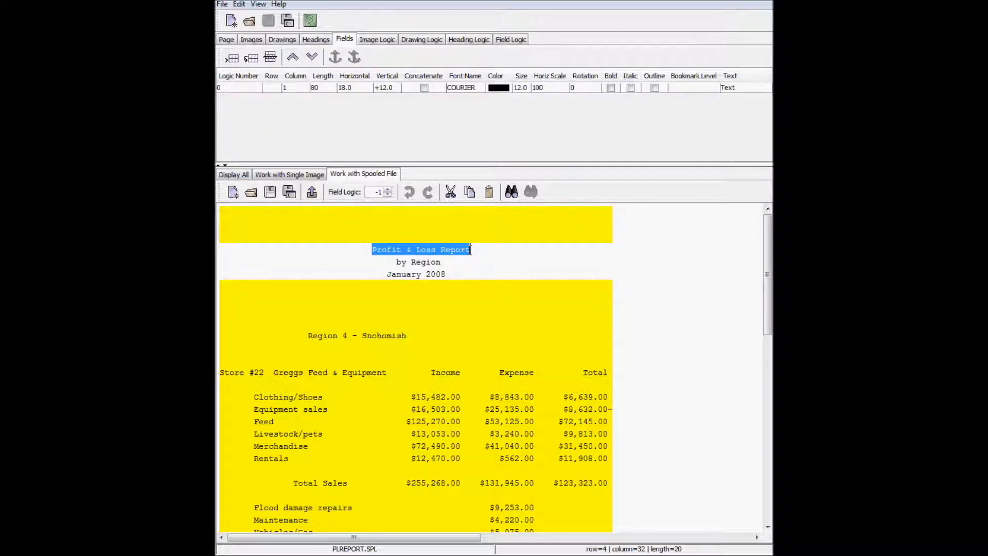
left_click(312, 193)
left_click(252, 99)
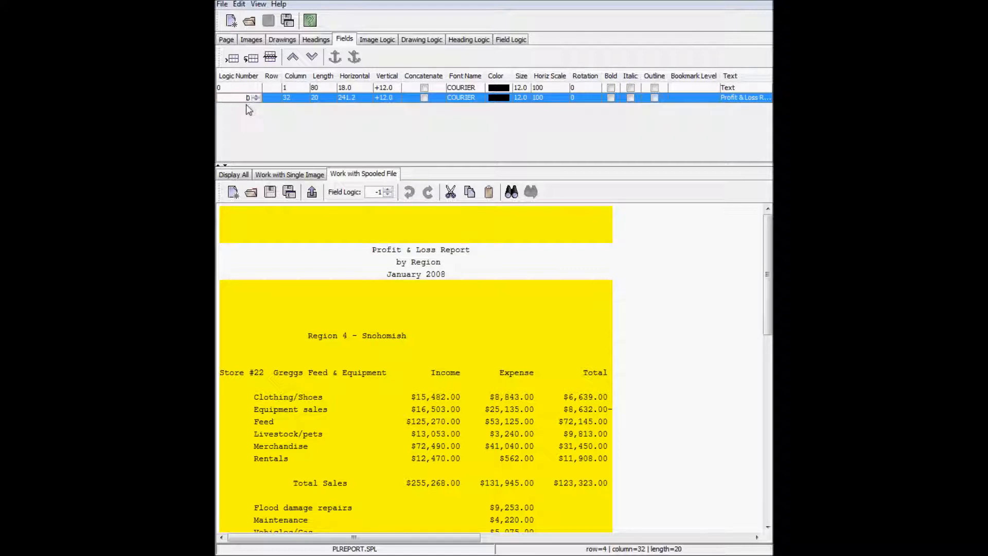
left_click(274, 100)
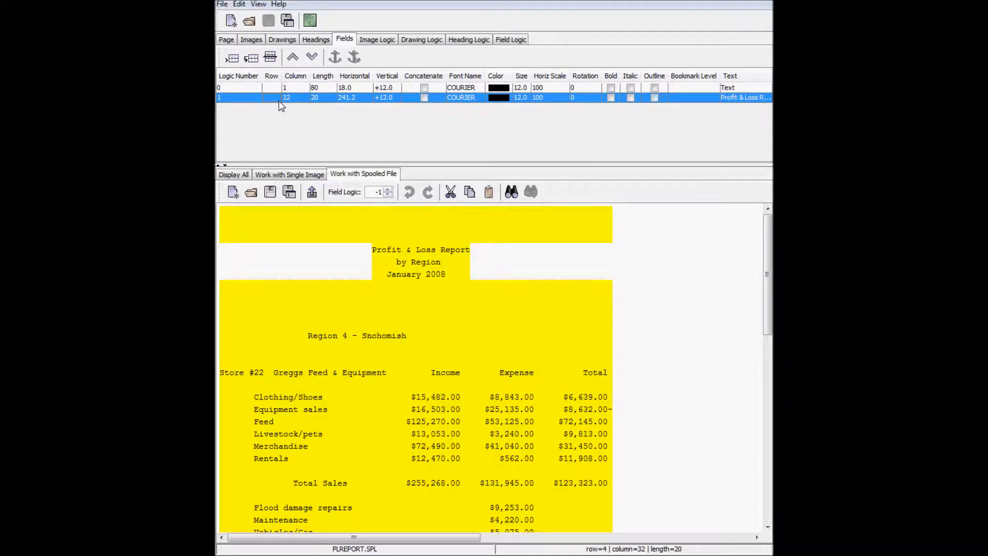
Step: Format the title field in bold ARIAL with a horizontal scale of 120
left_click(236, 175)
left_click(478, 98)
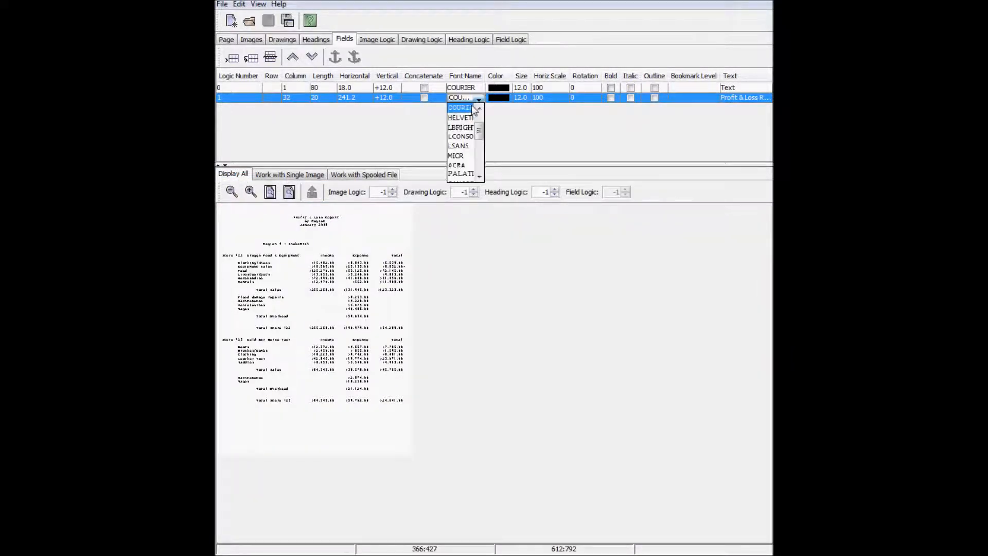
left_click(474, 118)
left_click(611, 98)
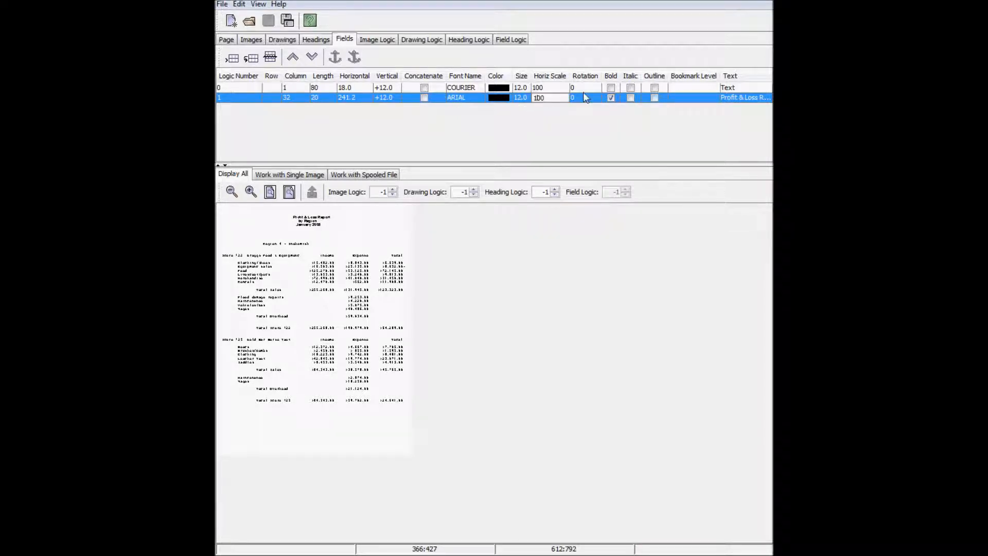
key("BackSpace")
key("BackSpace")
type("20")
key("Return")
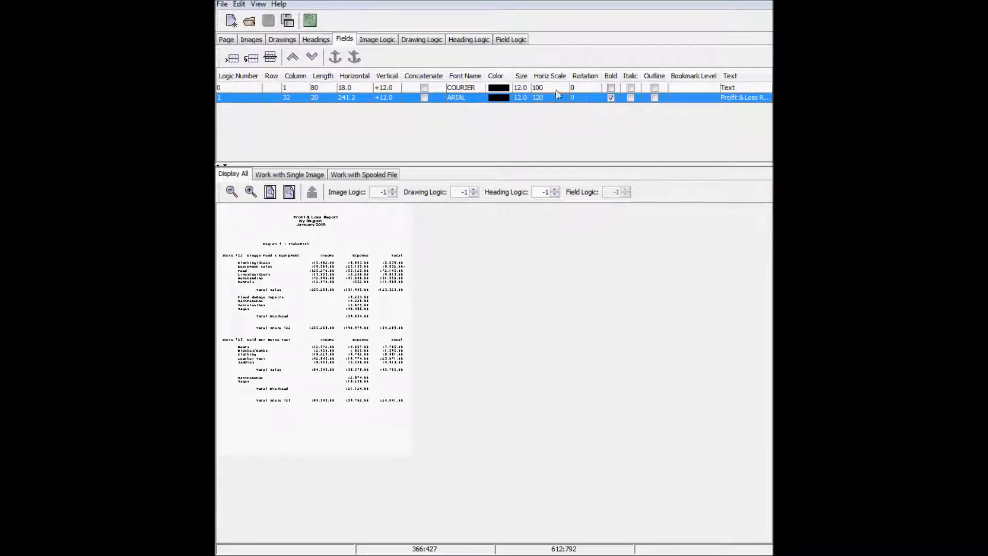
Step: Move the title field horizontally to 250.0 in the page preview and fit the page in the window
right_click(297, 223)
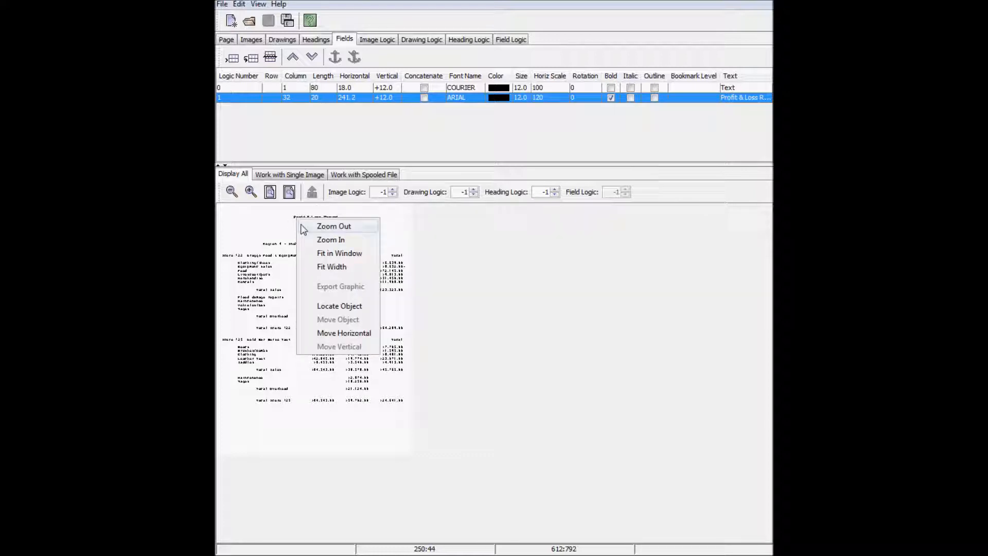
left_click(343, 332)
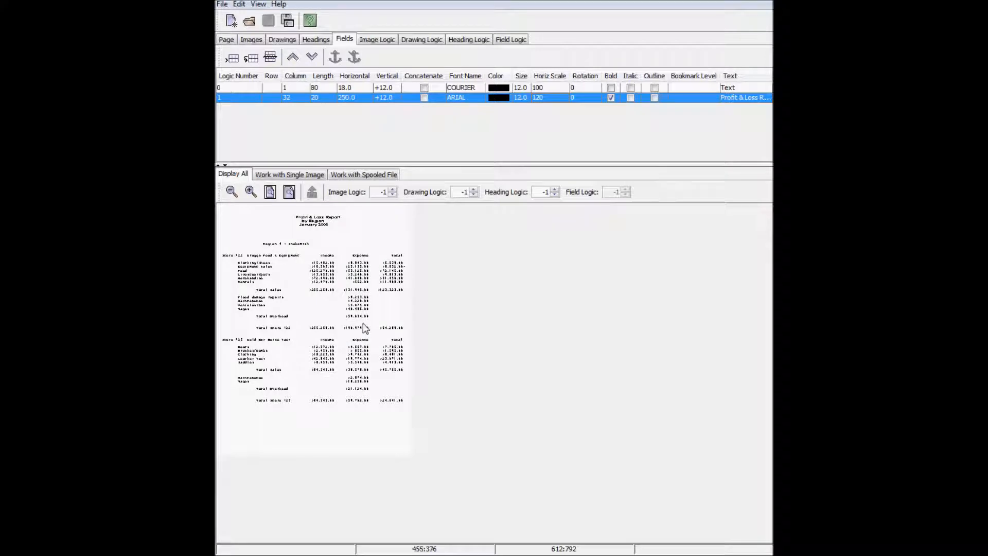
left_click(270, 193)
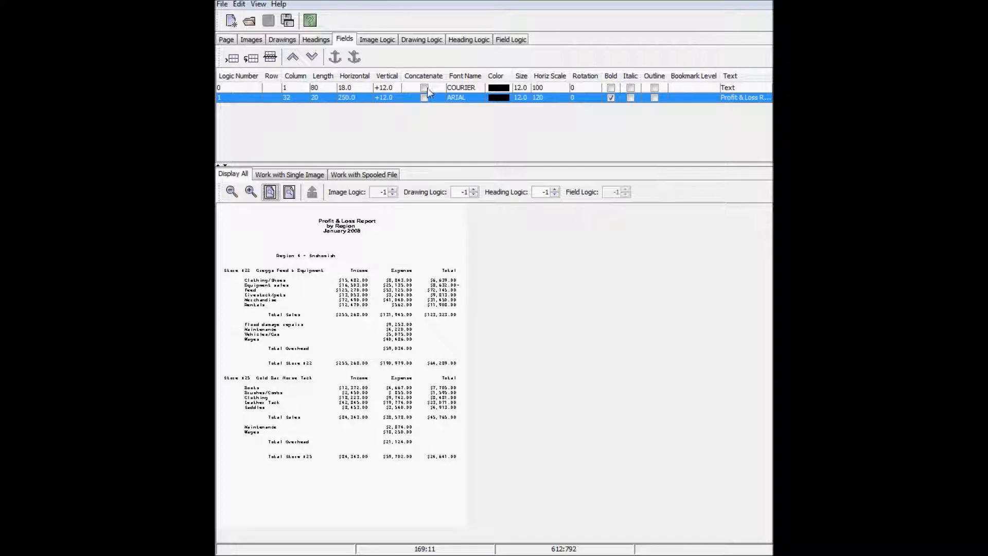
Step: Add a field logic condition from the word "Region", column 19, length 6, and give it logic number 2
left_click(518, 40)
left_click(371, 175)
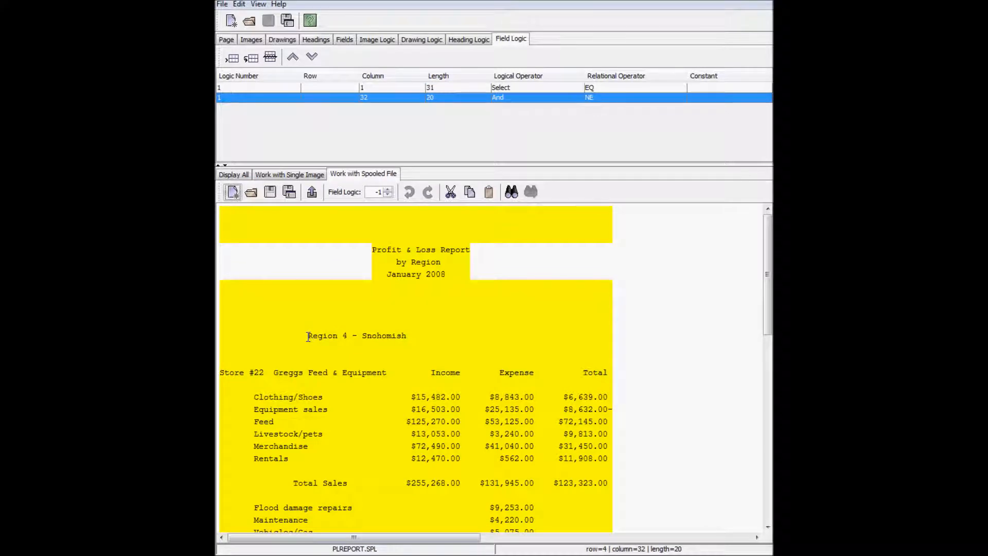
left_click_drag(308, 335, 339, 336)
left_click(311, 192)
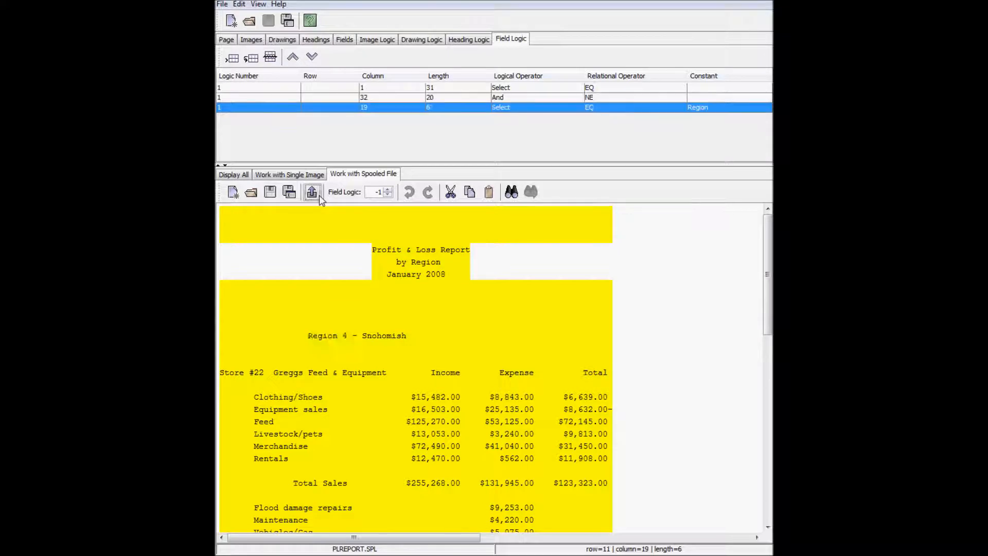
left_click(239, 107)
left_click(295, 106)
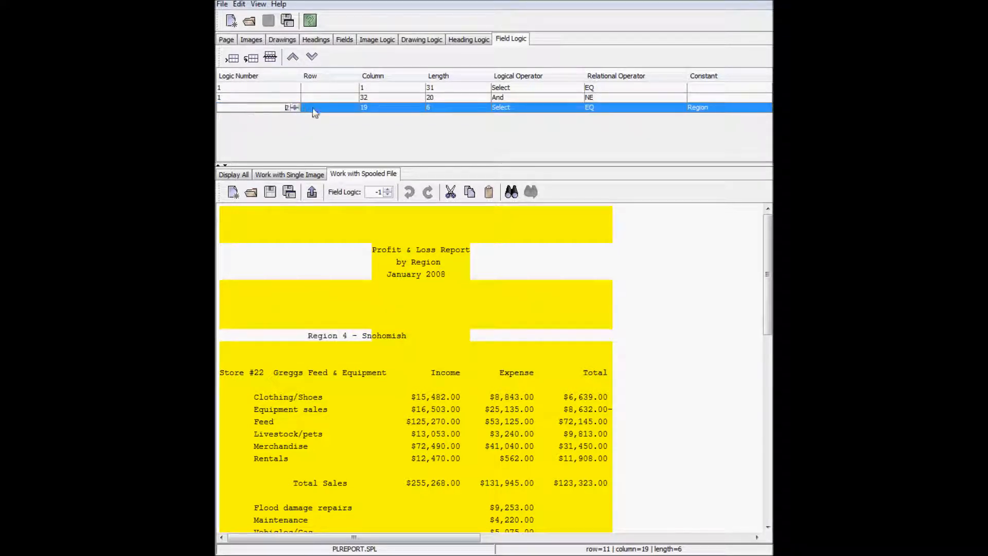
left_click(312, 107)
Step: Map the "Region 4 - Snohomish" line, column 19, length 33, as a new field and assign it logic number 2
left_click(345, 42)
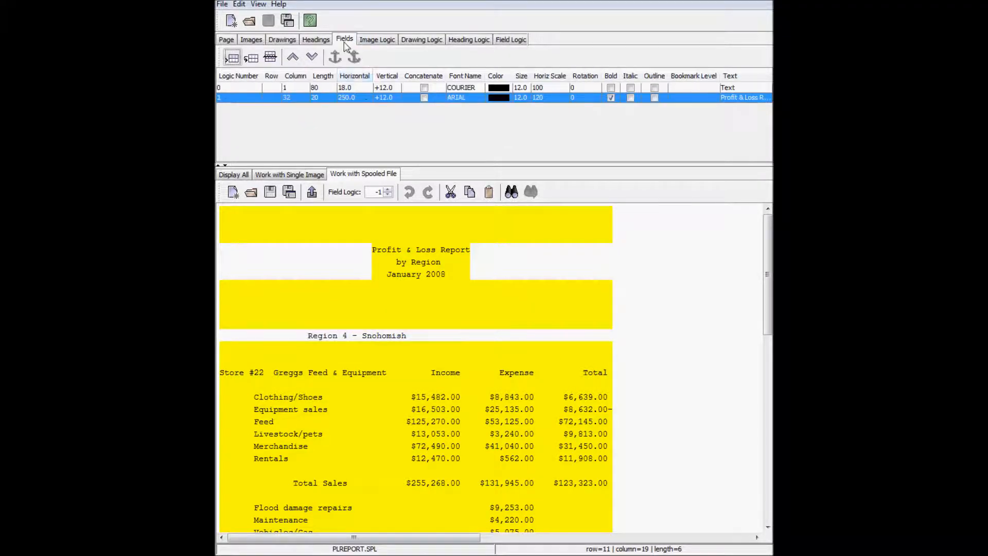
left_click_drag(309, 337, 471, 335)
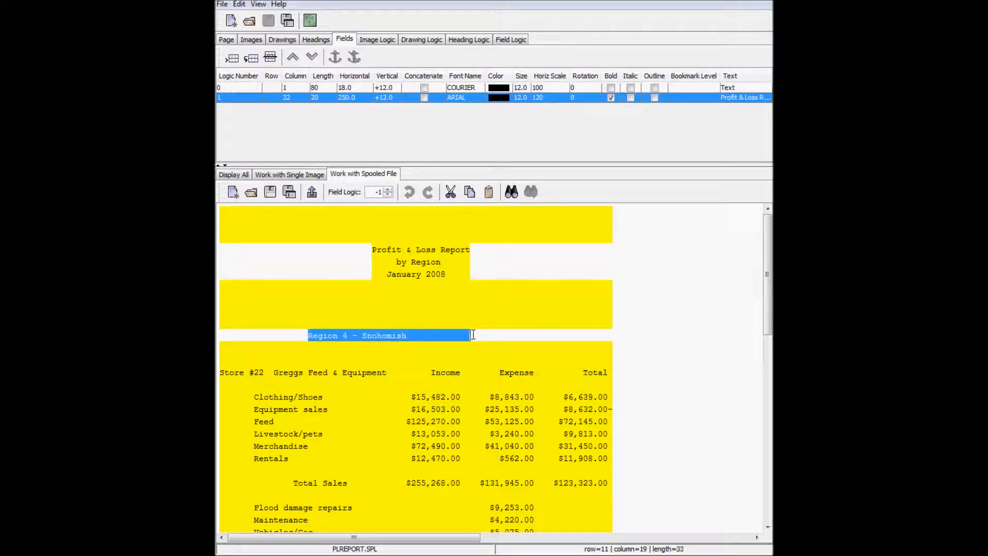
left_click(312, 196)
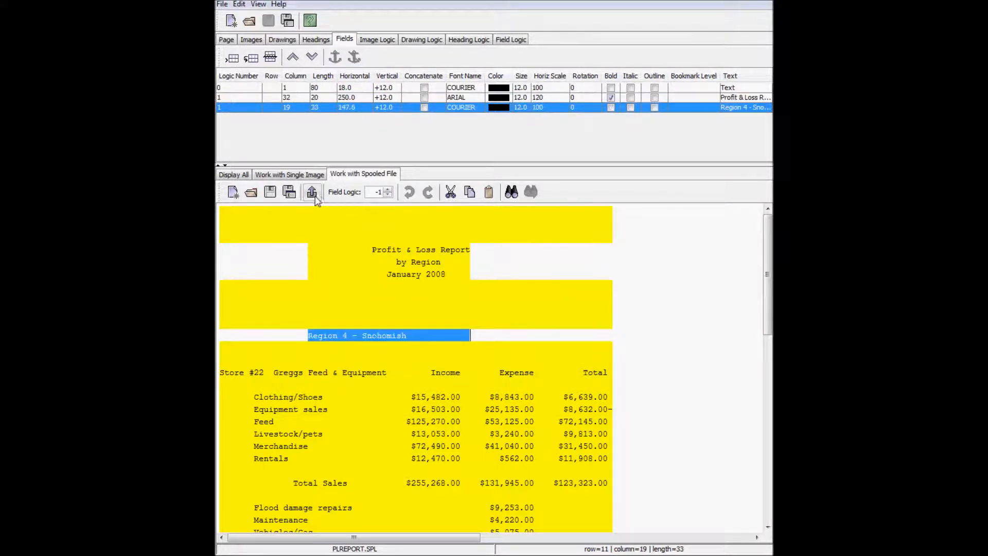
left_click(235, 107)
left_click(256, 106)
left_click(269, 109)
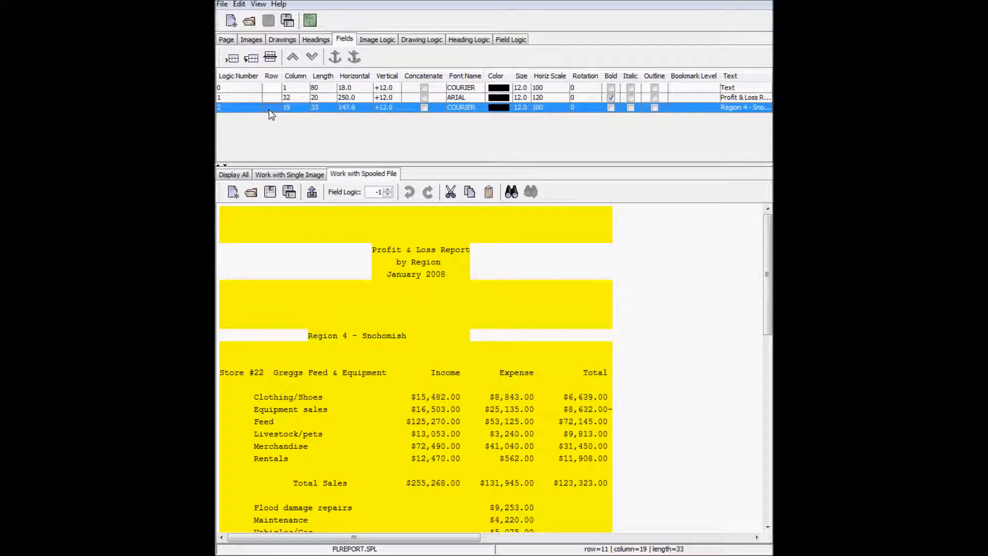
Step: In the enlarged page preview, set the region field's font to ARIAL and its color to dark gray
left_click(235, 175)
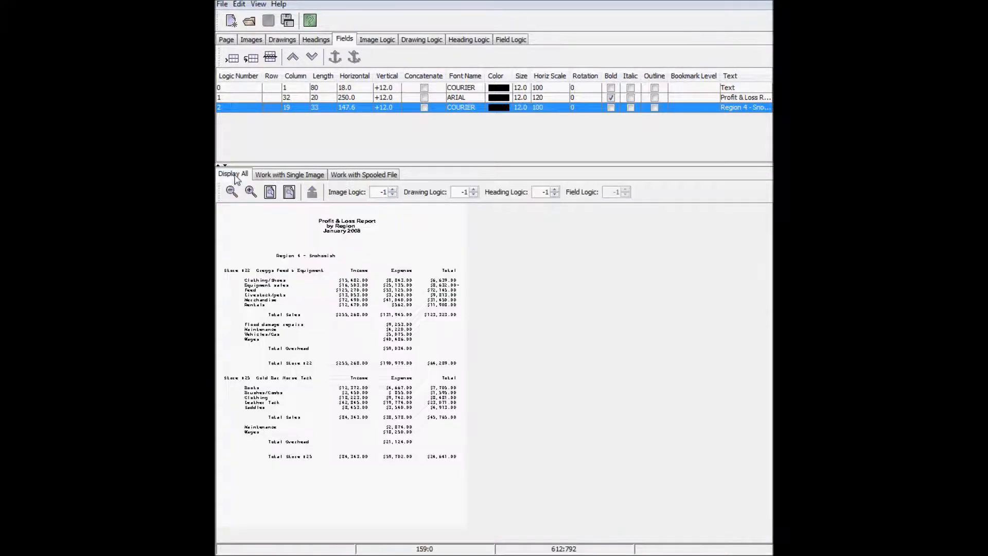
left_click(250, 192)
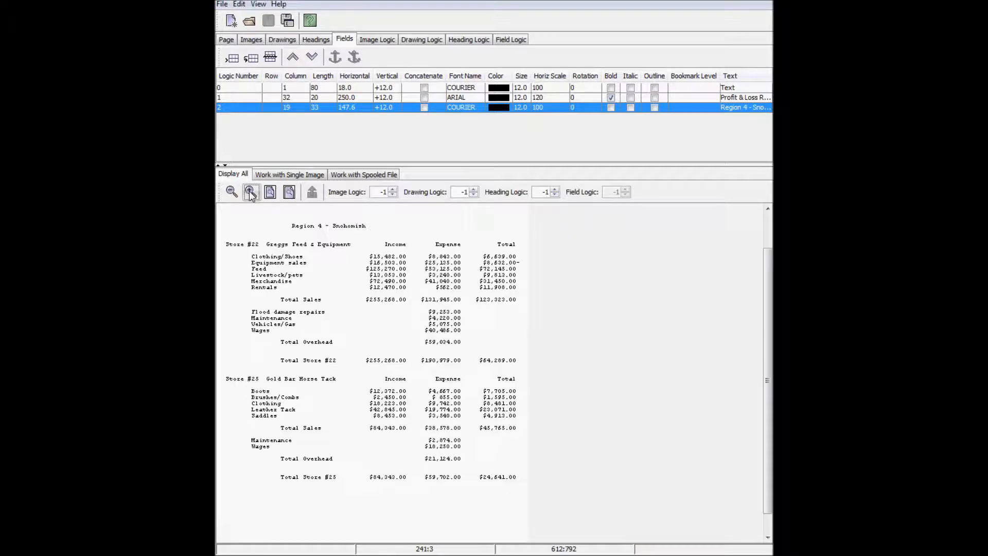
left_click(251, 192)
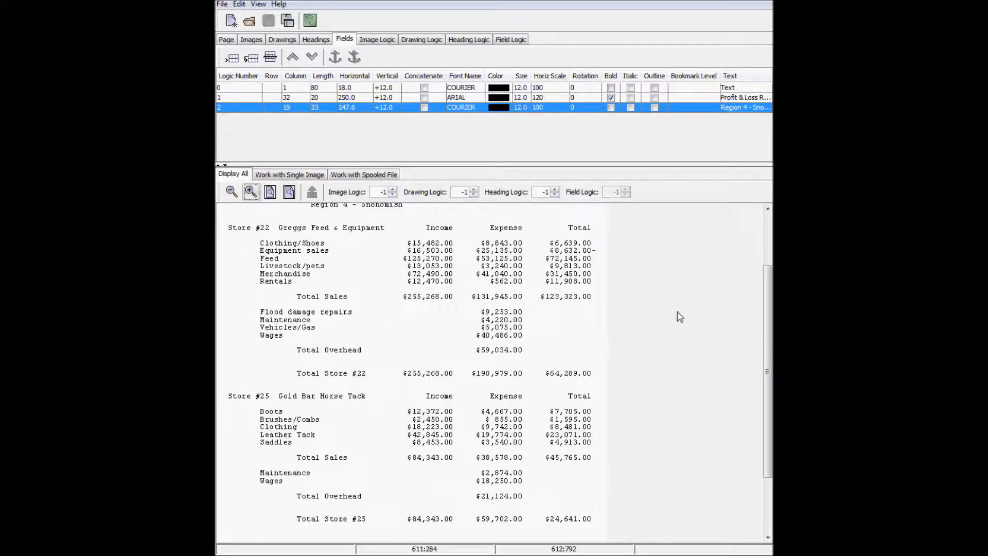
scroll(381, 247, "up", 3)
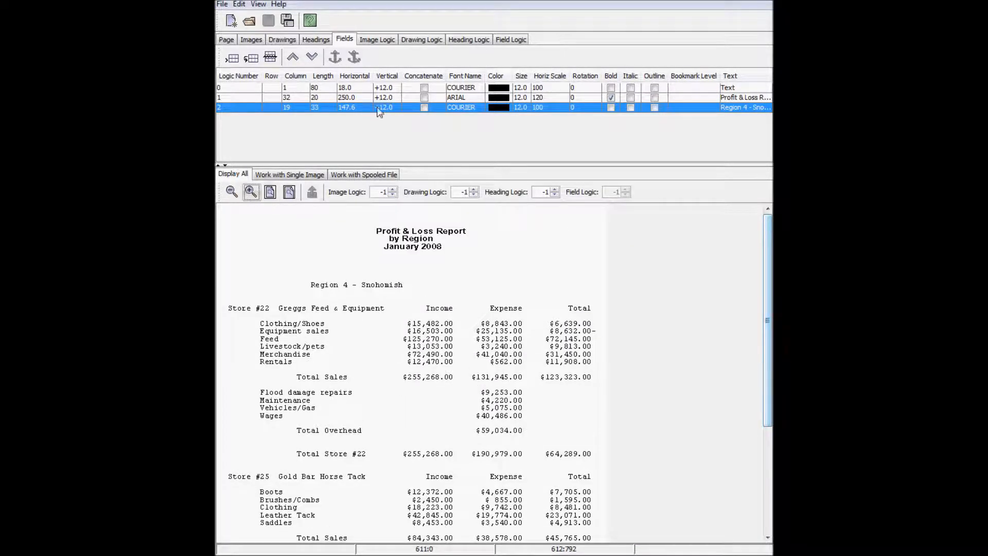
left_click(468, 108)
left_click(466, 171)
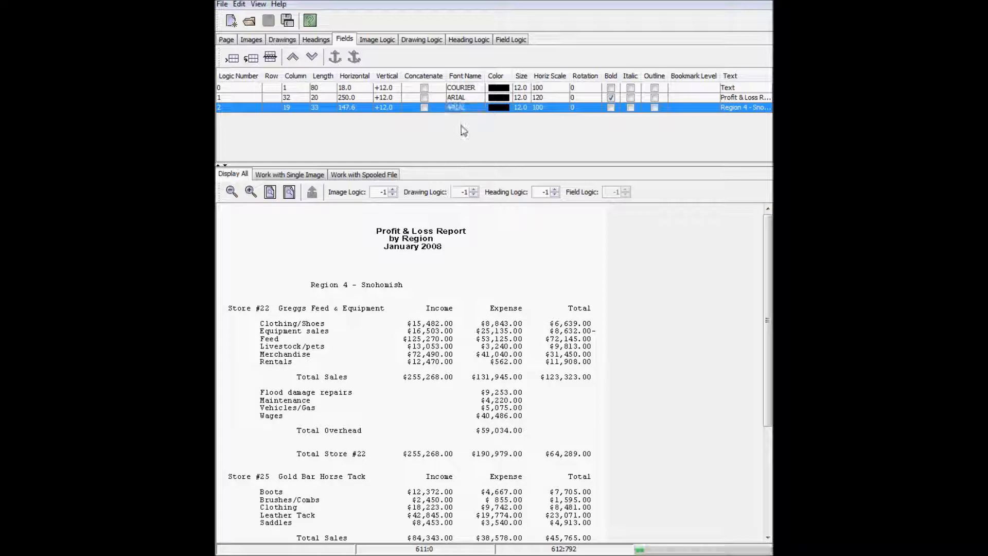
left_click(498, 108)
left_click(376, 100)
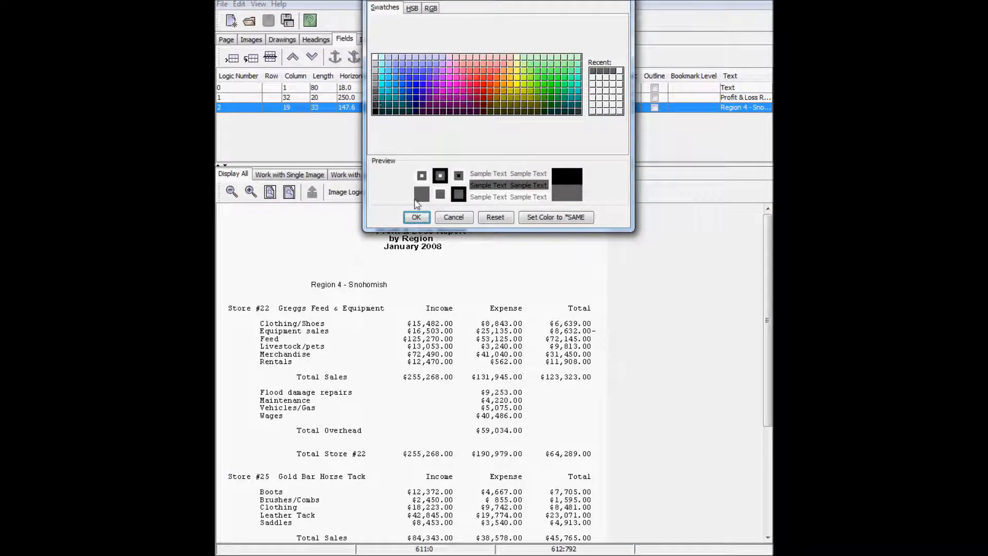
left_click(417, 216)
Step: Set the region field's font size to 24 and its horizontal scale to 110
double_click(519, 109)
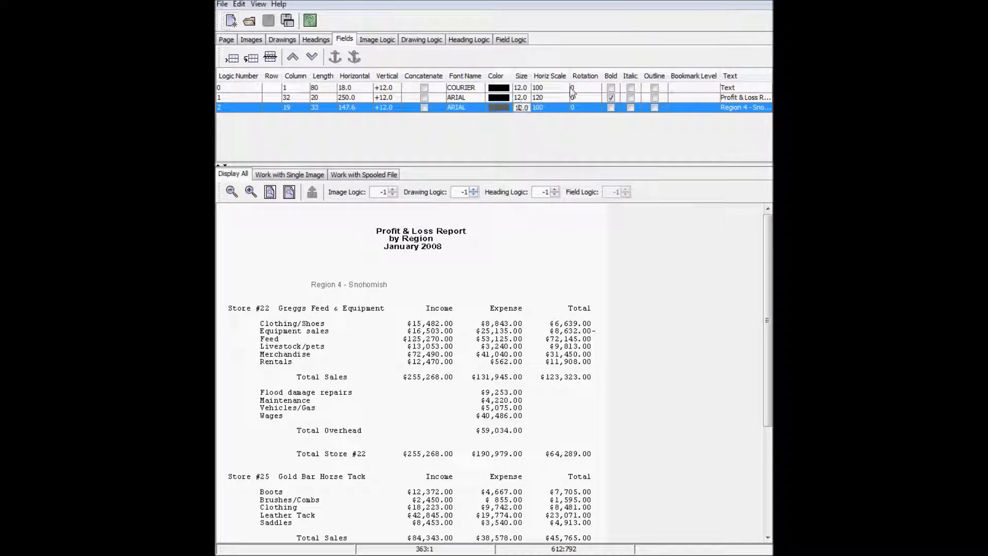
key("BackSpace")
key("BackSpace")
key("BackSpace")
key("BackSpace")
type("24")
key("Return")
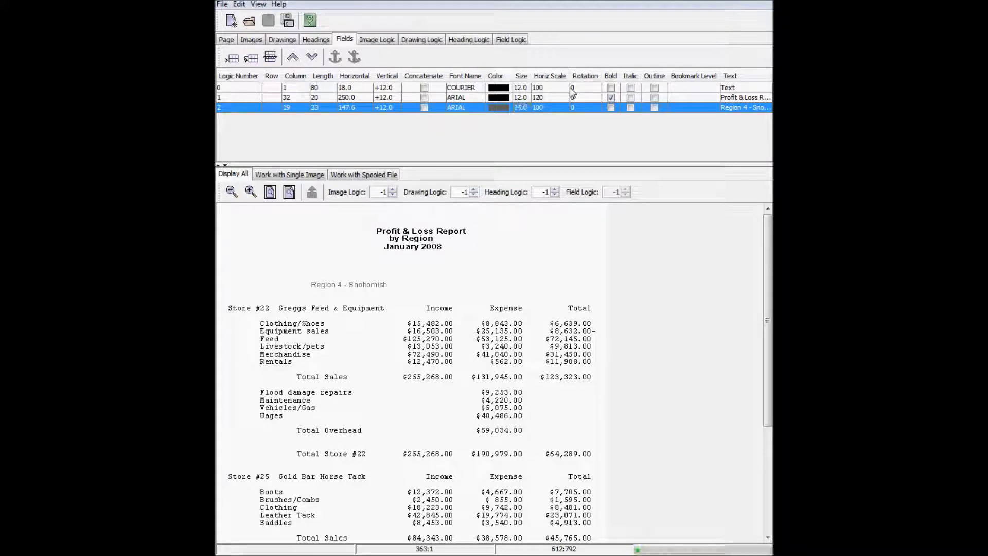
double_click(540, 110)
key("BackSpace")
key("BackSpace")
key("BackSpace")
type("110")
key("Return")
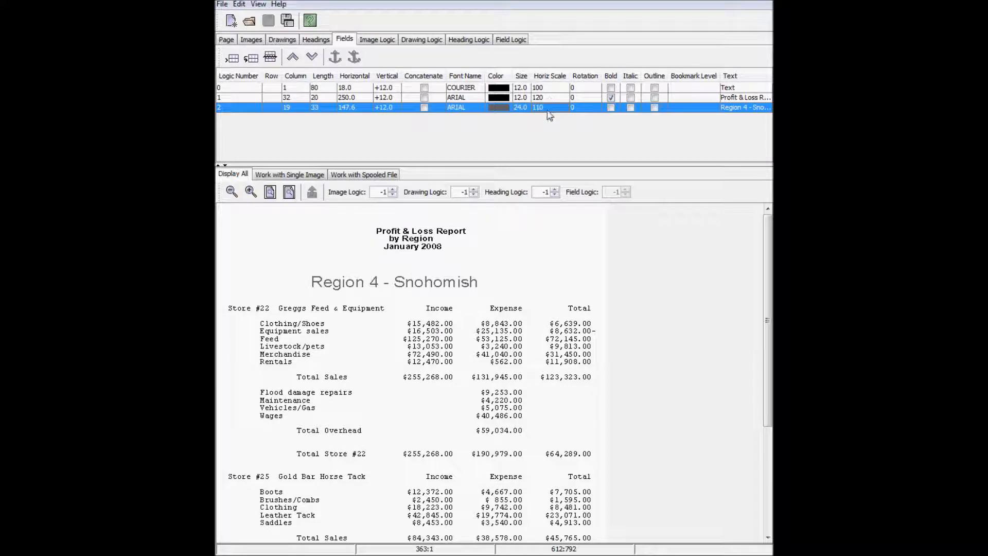
Step: Move the region field horizontally to 170.0 in the page preview and assign it bookmark level 1
right_click(325, 285)
left_click(383, 401)
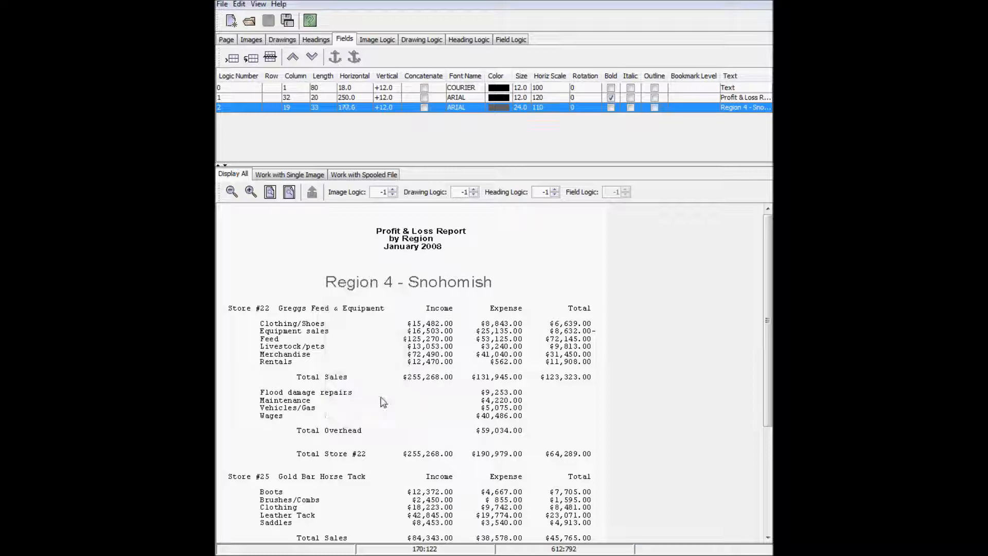
left_click(697, 109)
left_click(680, 130)
Step: Add a field logic condition from the word "Store", column 1, length 5, and give it logic number 3
left_click(513, 41)
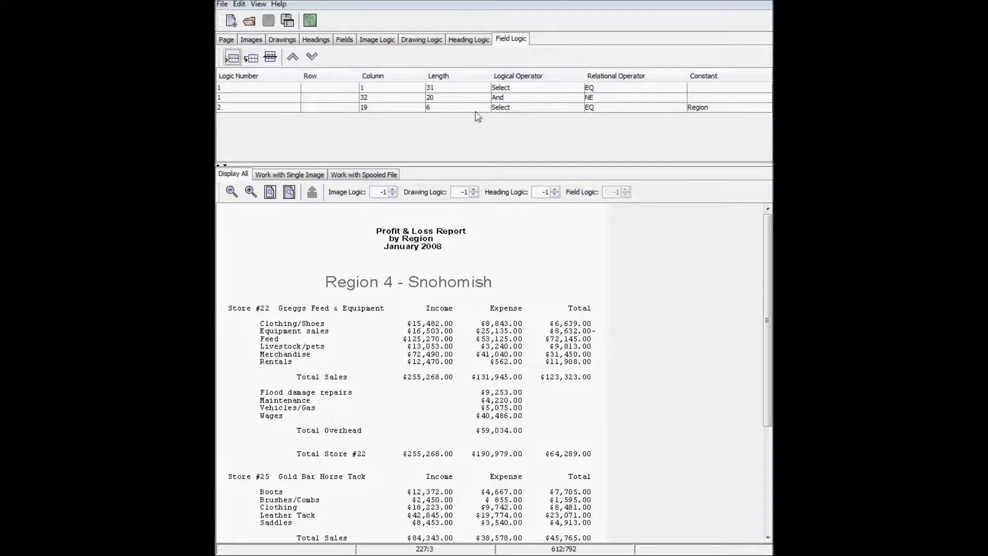
left_click(378, 173)
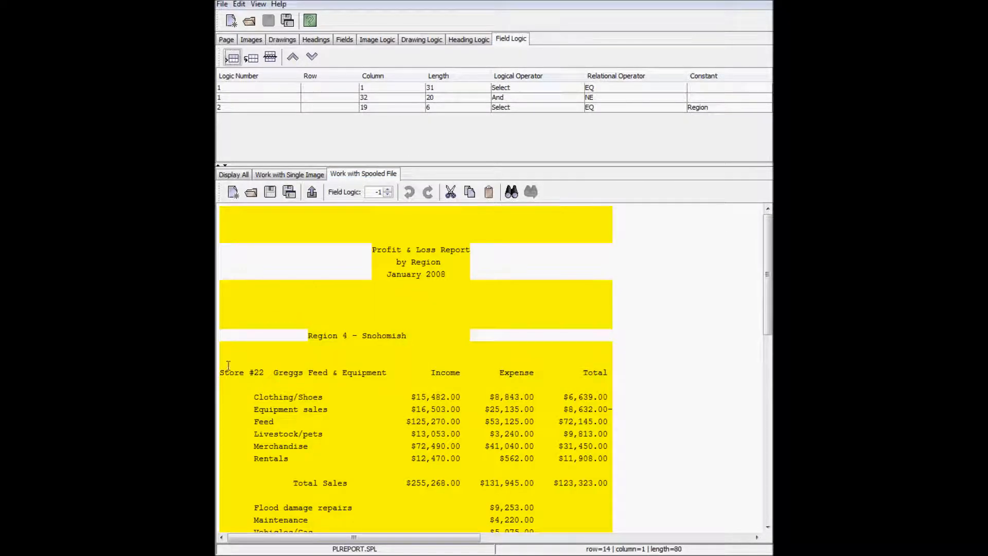
left_click_drag(220, 373, 244, 373)
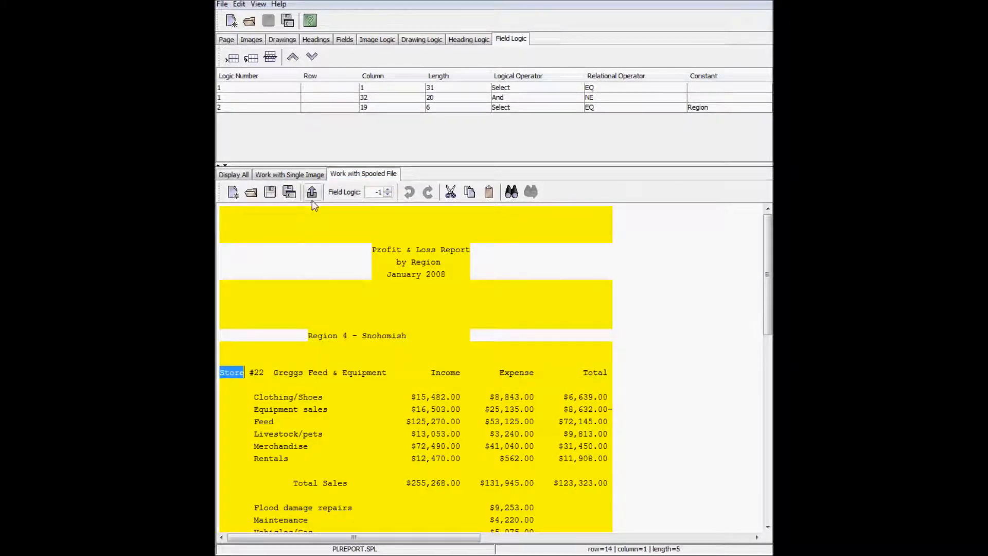
left_click(312, 195)
left_click(232, 118)
left_click(297, 115)
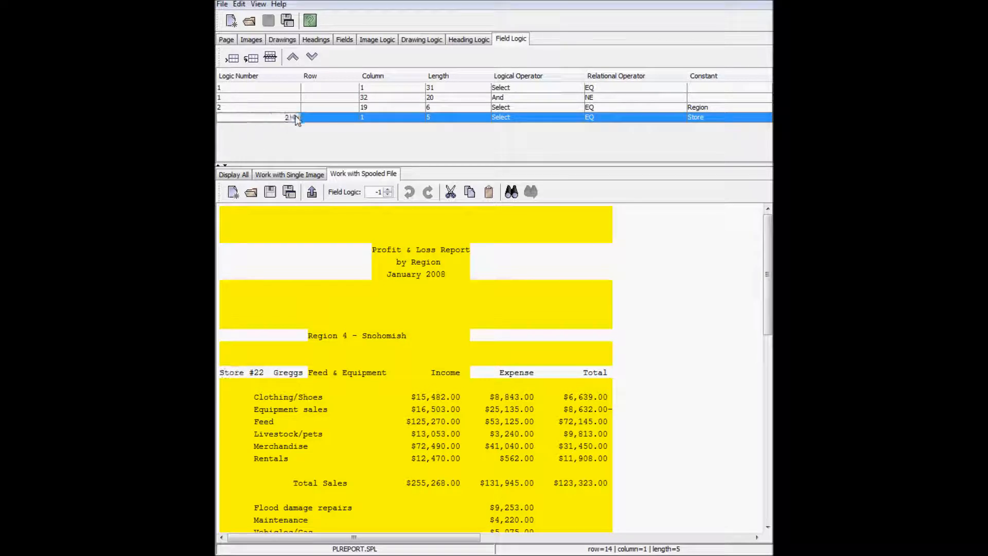
left_click(310, 118)
Step: Map the full "Store #22" heading line, column 1, length 80, as a new field and assign it logic number 3
left_click(346, 40)
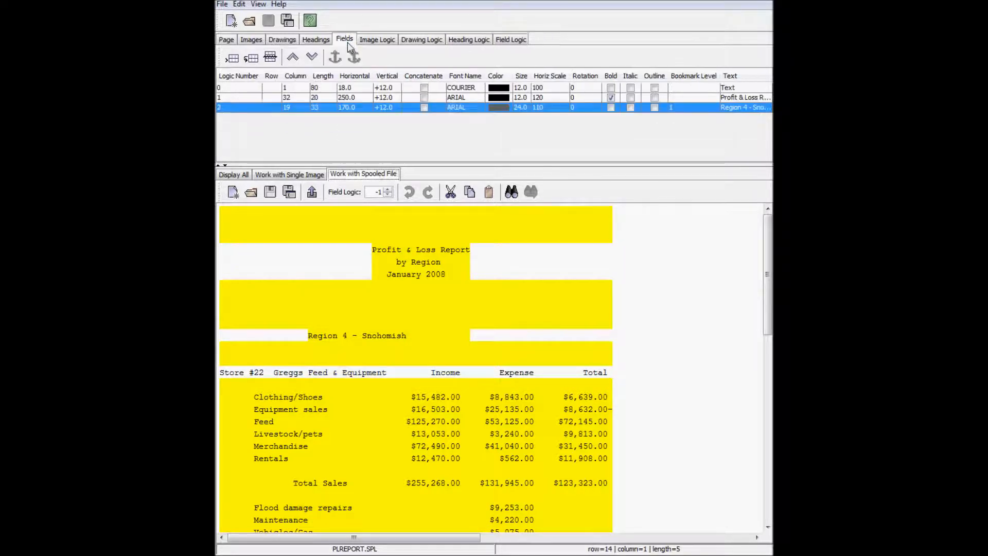
left_click_drag(220, 373, 612, 373)
left_click(311, 192)
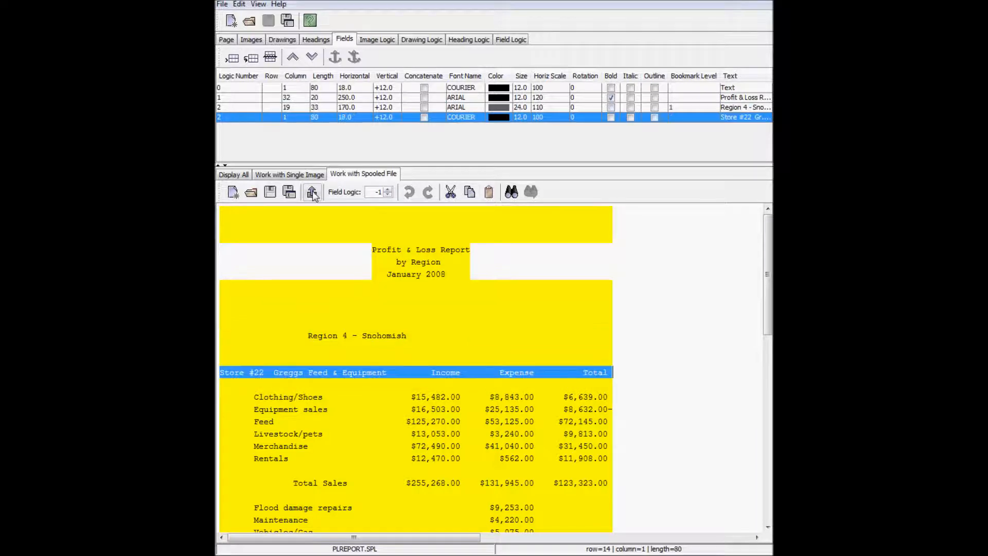
left_click(242, 117)
left_click(256, 117)
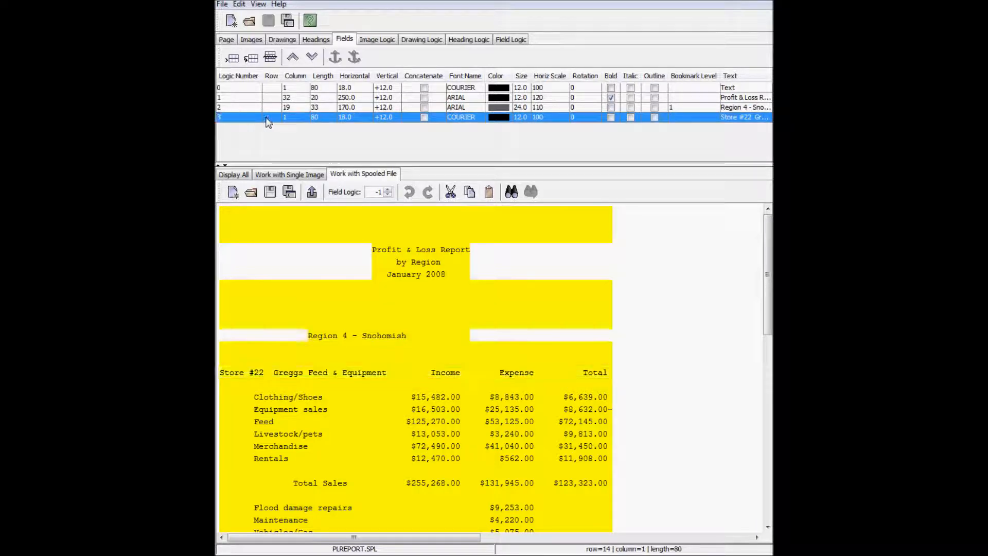
Step: Format the store heading field in italic and assign it bookmark level 2
left_click(238, 176)
left_click(631, 117)
left_click(680, 118)
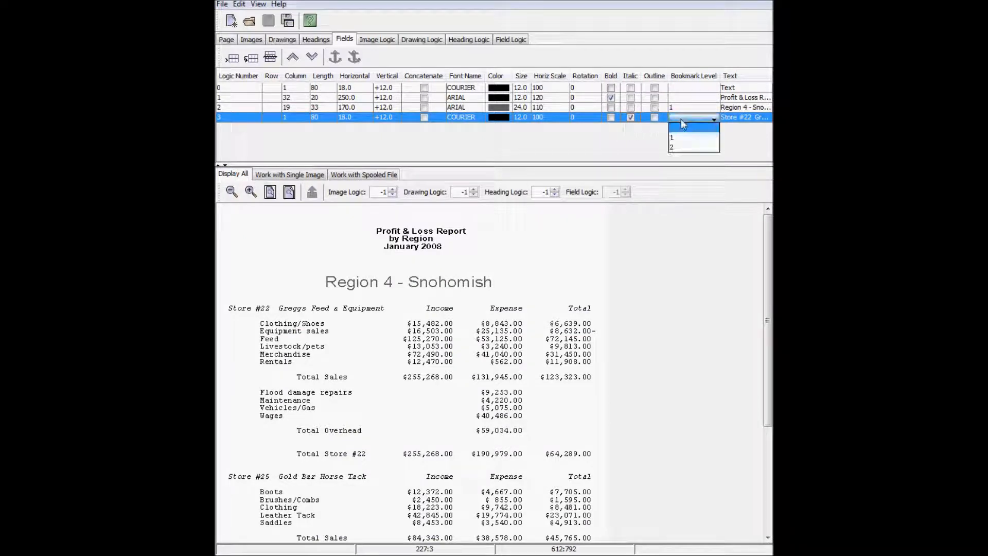
left_click(678, 148)
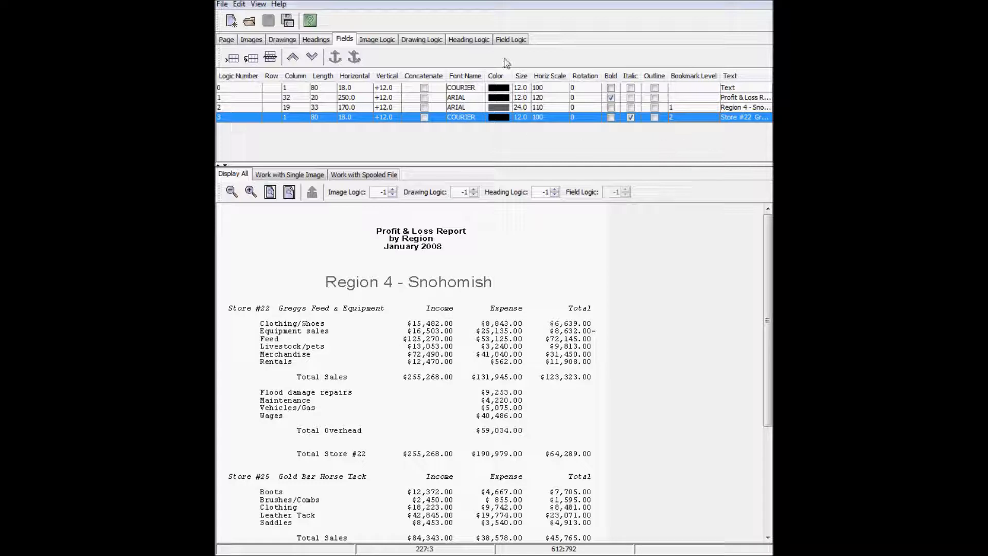
Step: Add a field logic condition from the first six characters of "Clothing/Shoes", column 8, with logic number 4
left_click(510, 41)
left_click(379, 177)
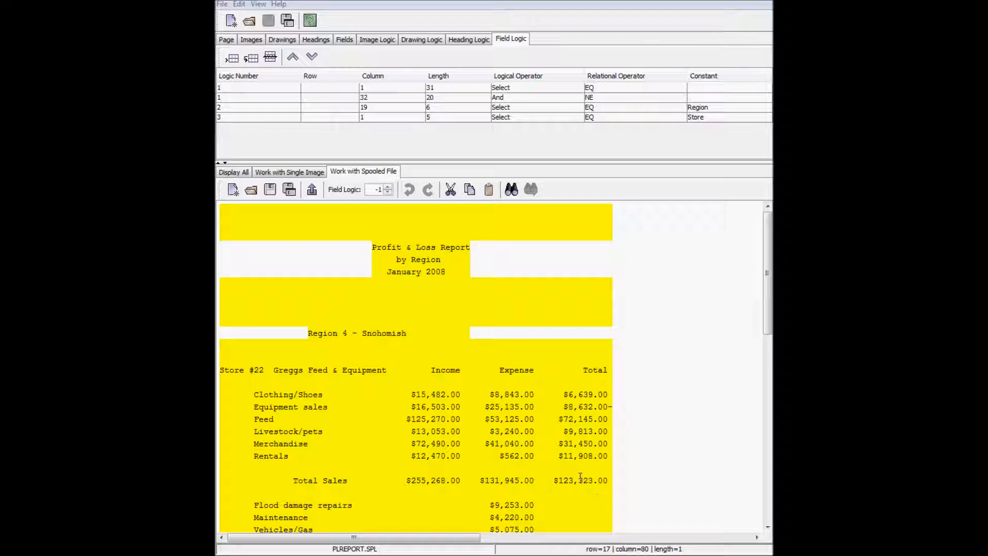
left_click_drag(254, 395, 291, 402)
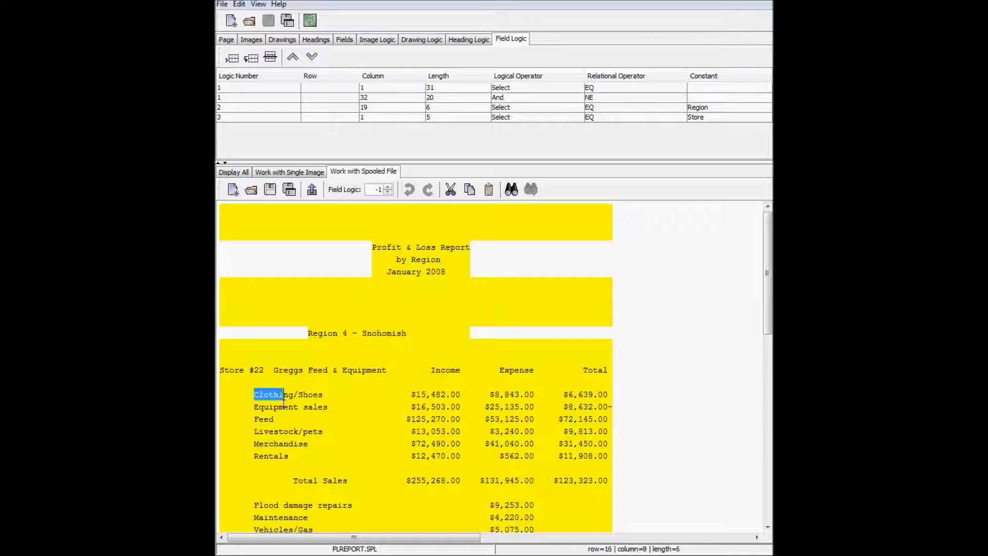
left_click(312, 189)
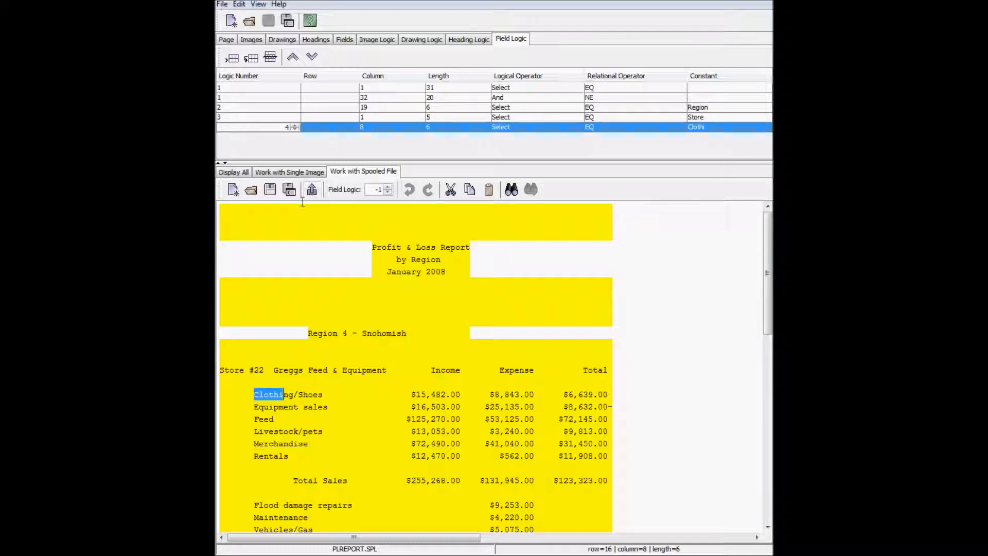
left_click(353, 132)
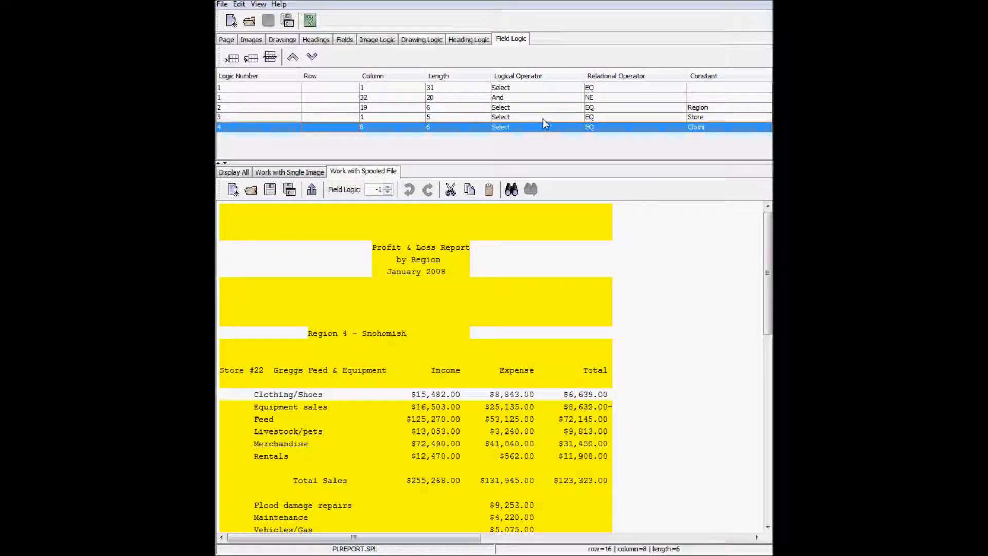
Step: Clear the constant of the column 8 condition and set its relational operator to NE
double_click(702, 127)
key("Delete")
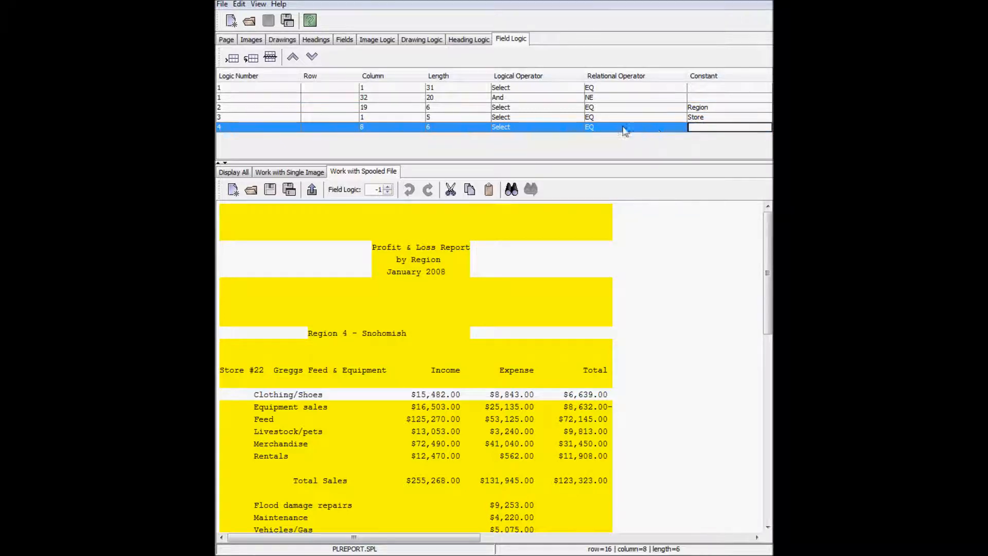
left_click(624, 127)
left_click(600, 149)
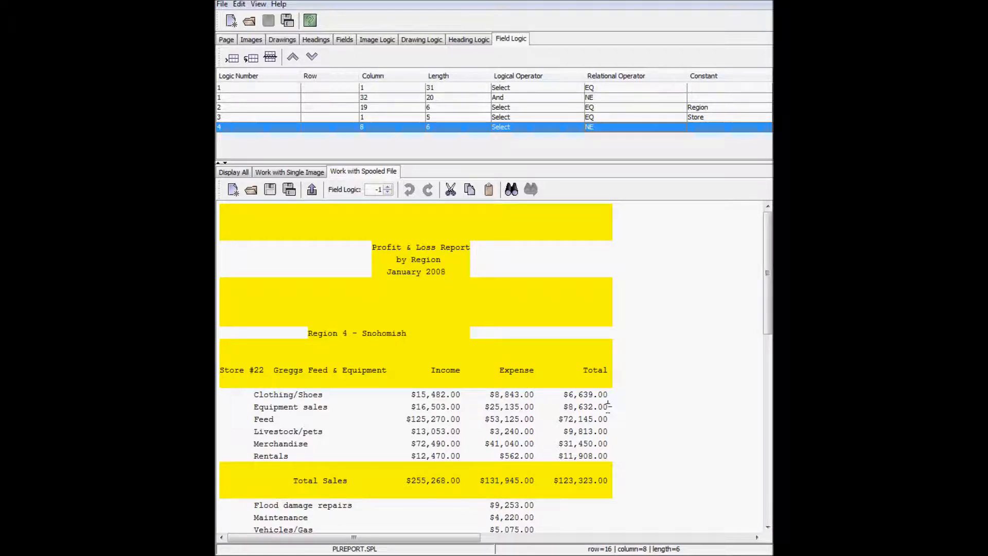
Step: Add a logic 4 condition from the minus sign after $8,632.00, column 80, length 1, with the logical operator And
left_click_drag(613, 408, 608, 407)
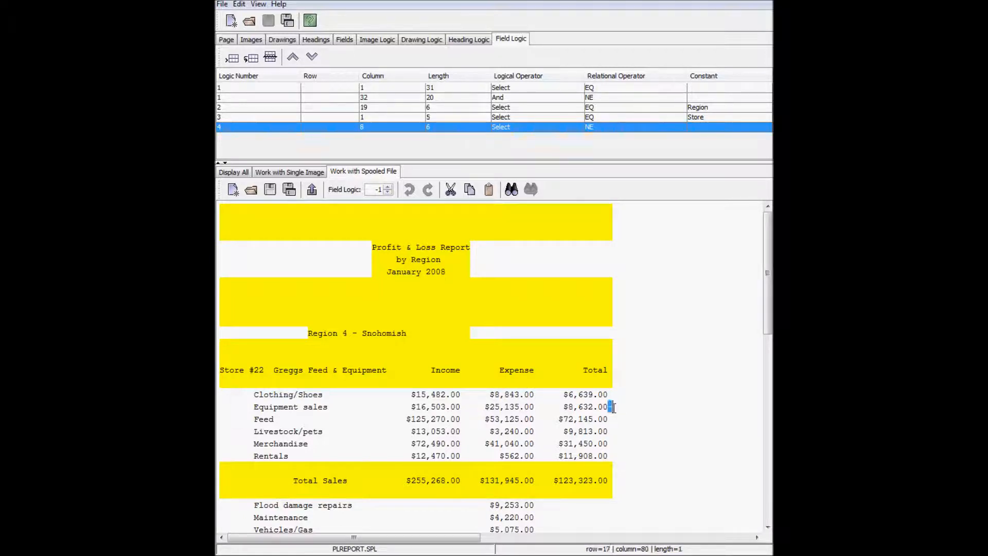
left_click(311, 189)
left_click(520, 137)
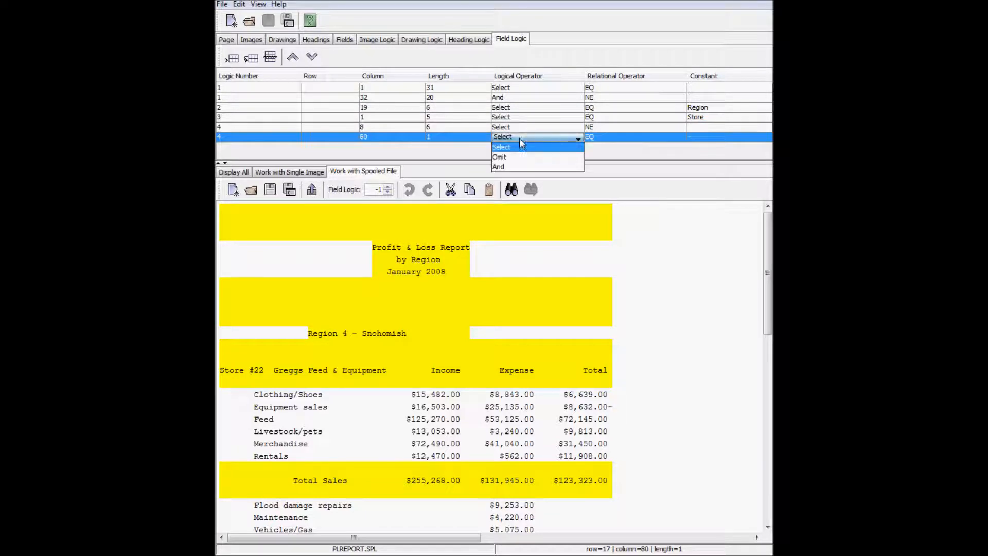
left_click(506, 169)
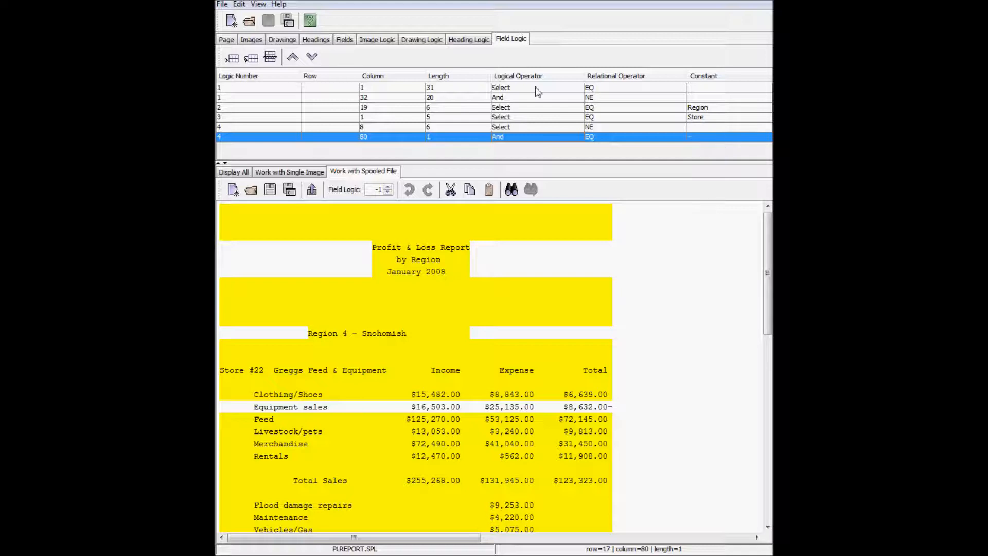
Step: Map the "Equipment sales" line through its Expense amount, column 1, length 64, as a new field with logic number 4
left_click(344, 43)
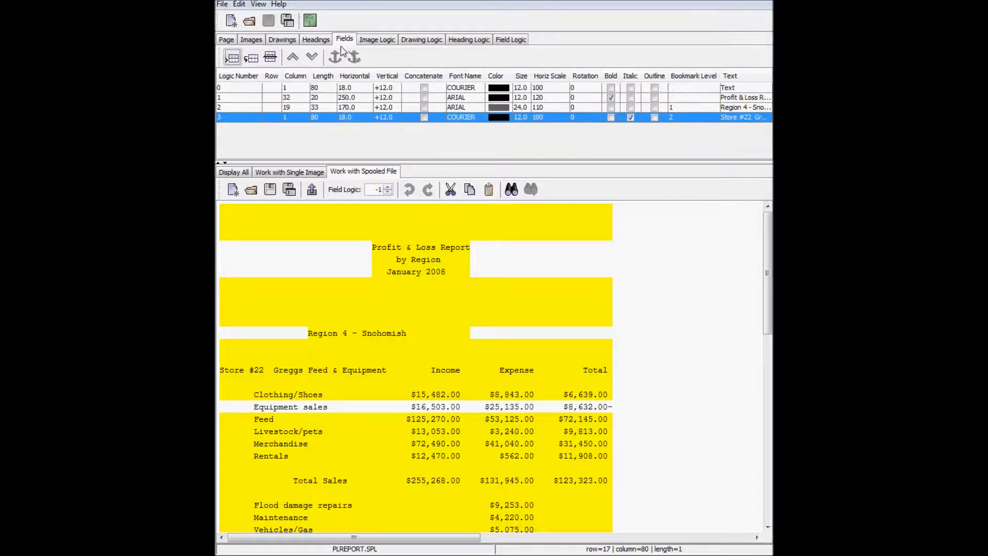
left_click_drag(221, 402, 533, 408)
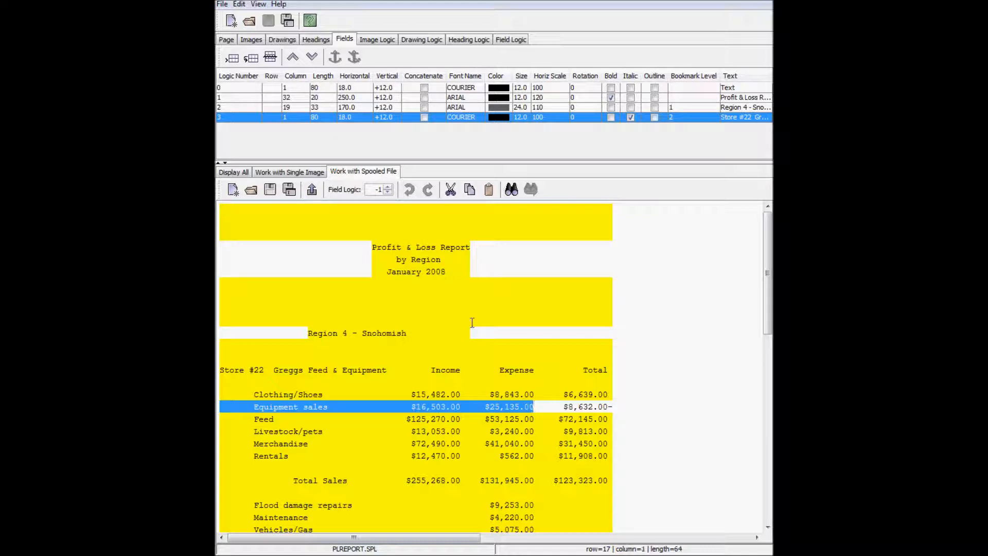
left_click(312, 190)
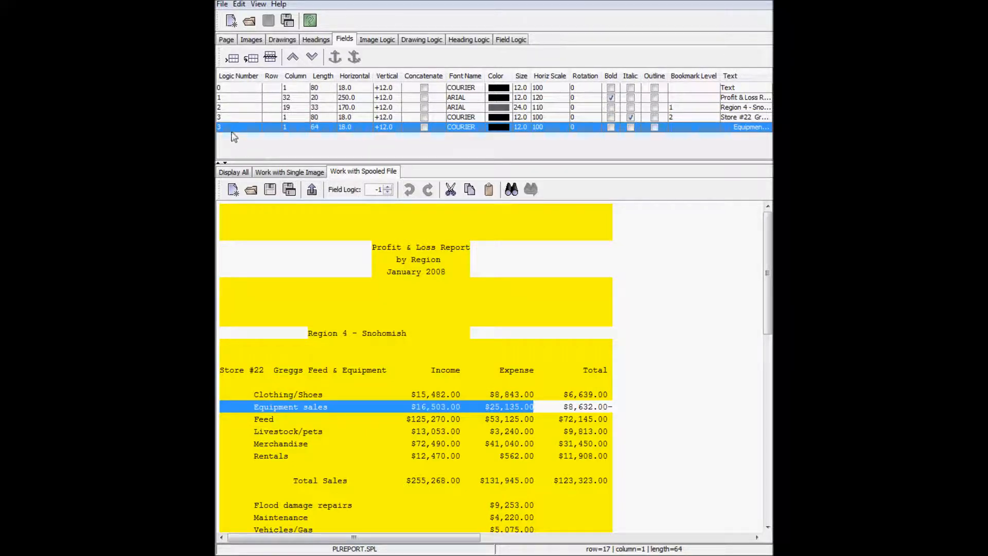
left_click(236, 130)
left_click(257, 125)
left_click(270, 127)
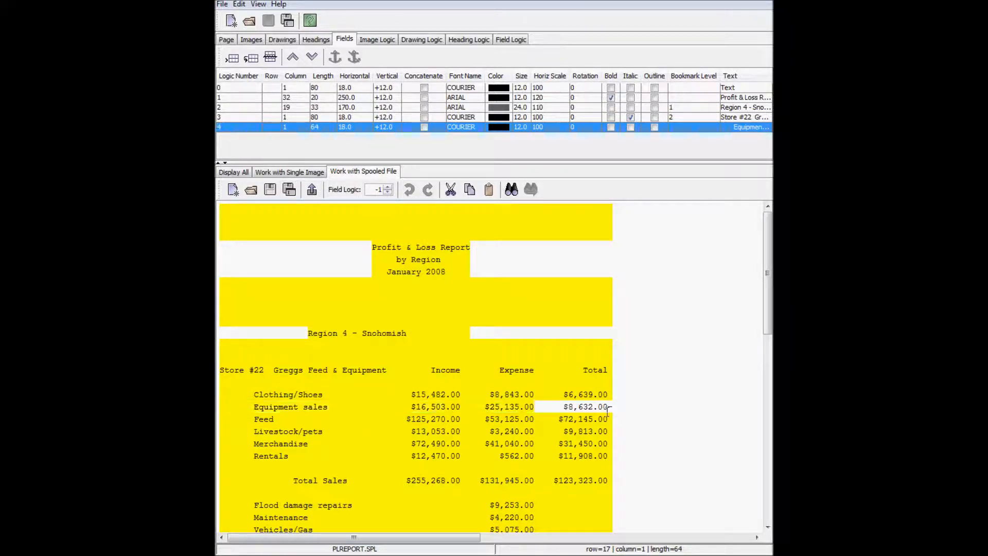
Step: Map the negative total on the "Equipment sales" line, column 65, length 16, as a new logic 4 field and enable its concatenation
left_click_drag(535, 407, 619, 406)
left_click(312, 189)
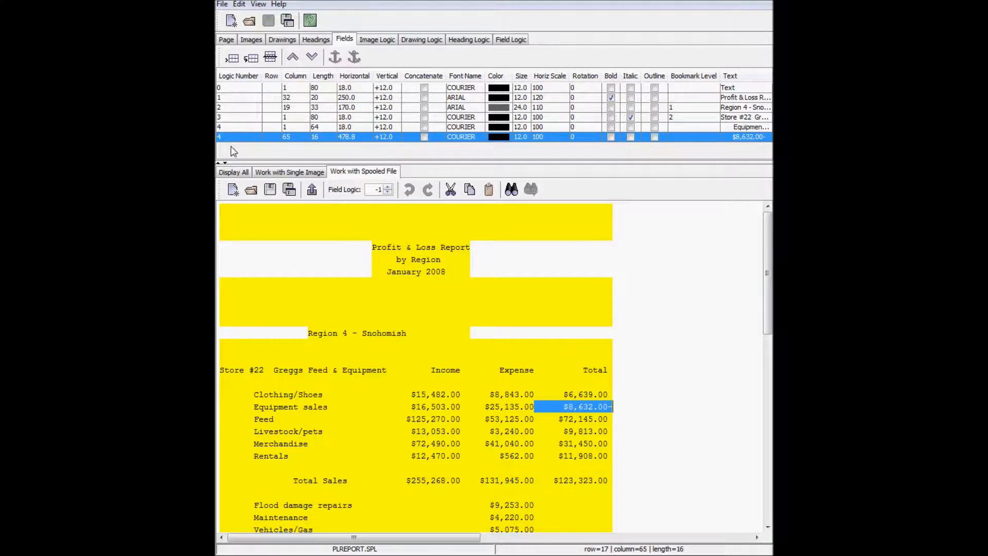
left_click(232, 173)
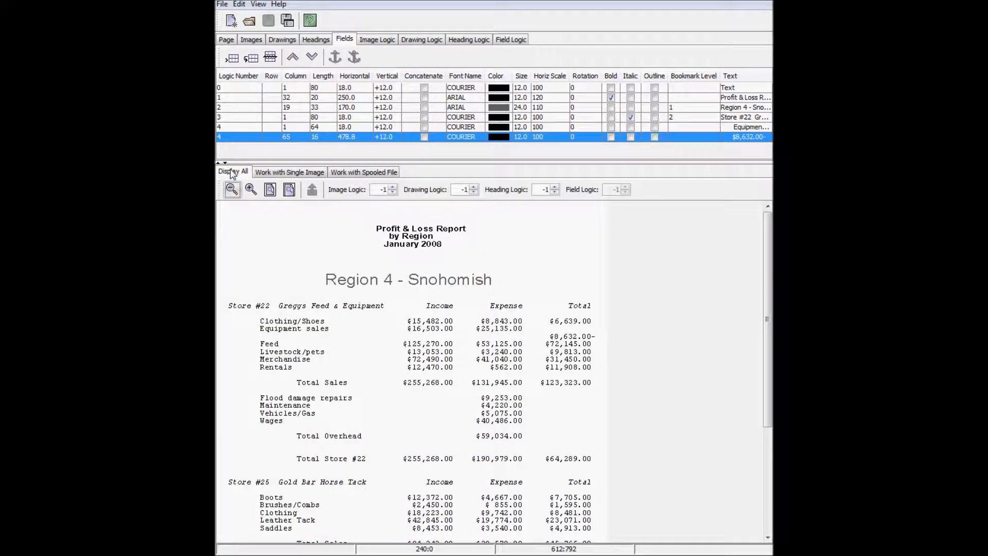
left_click(424, 137)
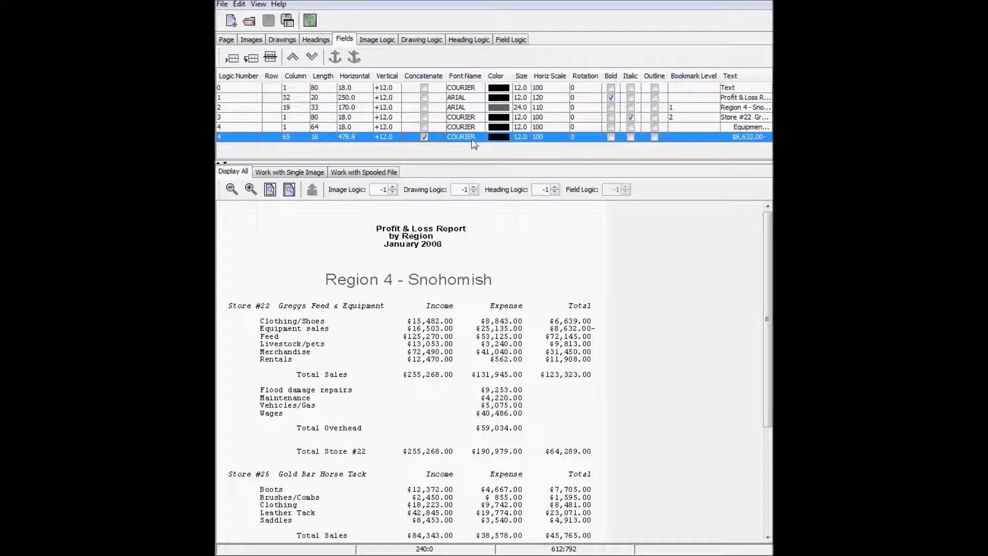
Step: Color the negative total field of logic 4 red and make it bold
left_click(497, 139)
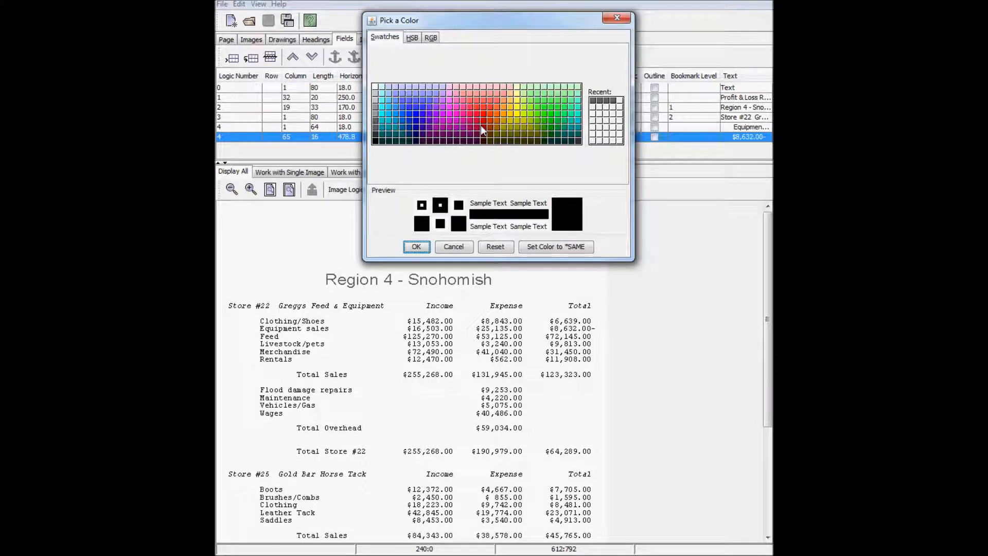
left_click(483, 126)
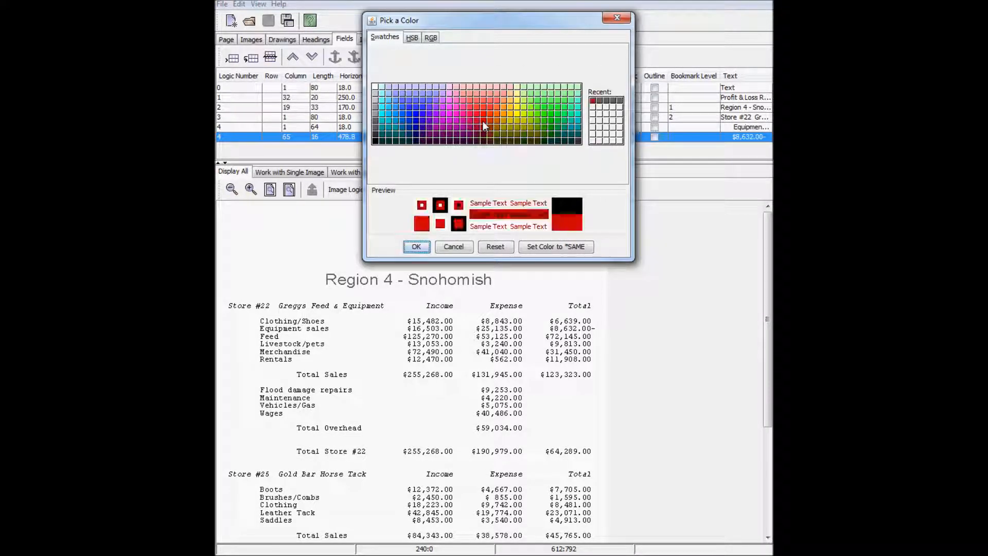
left_click(479, 126)
left_click(417, 246)
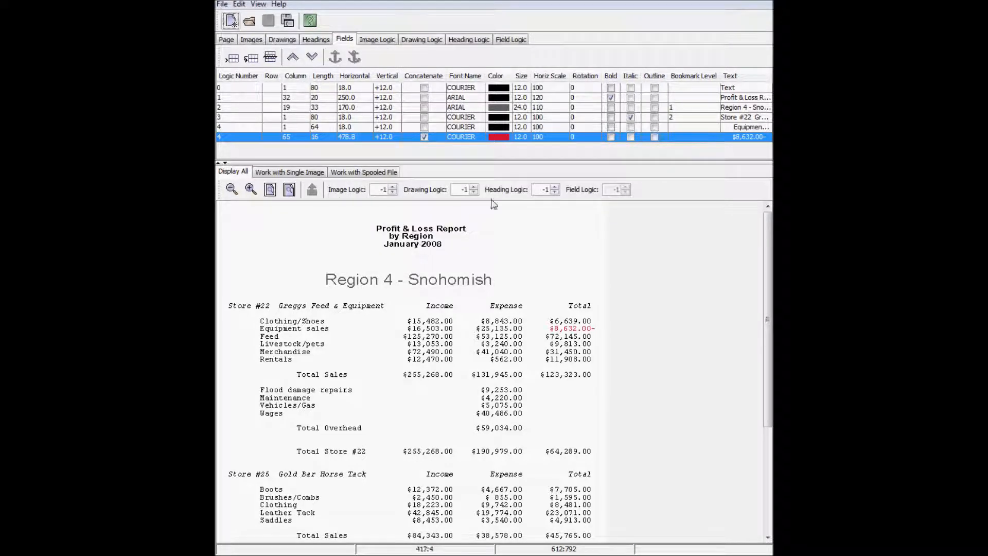
left_click(610, 137)
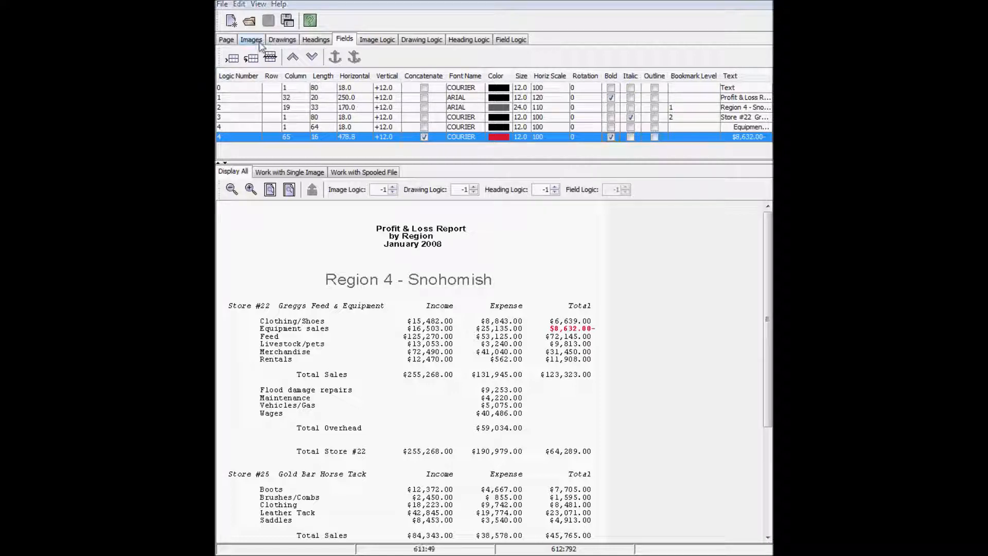
Step: Add a condition from the text "Total Store" in the spooled file, column 16, length 11, with logic number 5
left_click(522, 40)
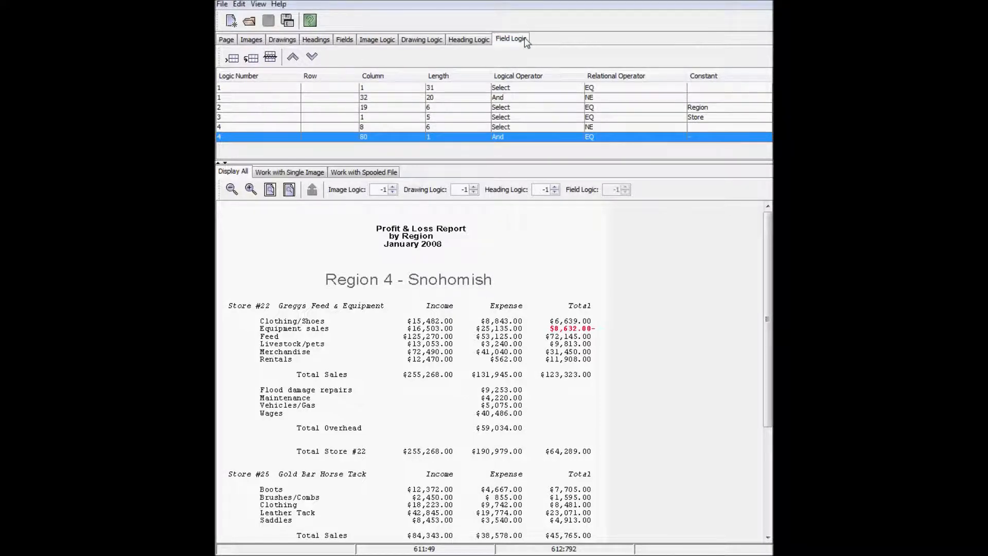
left_click(380, 172)
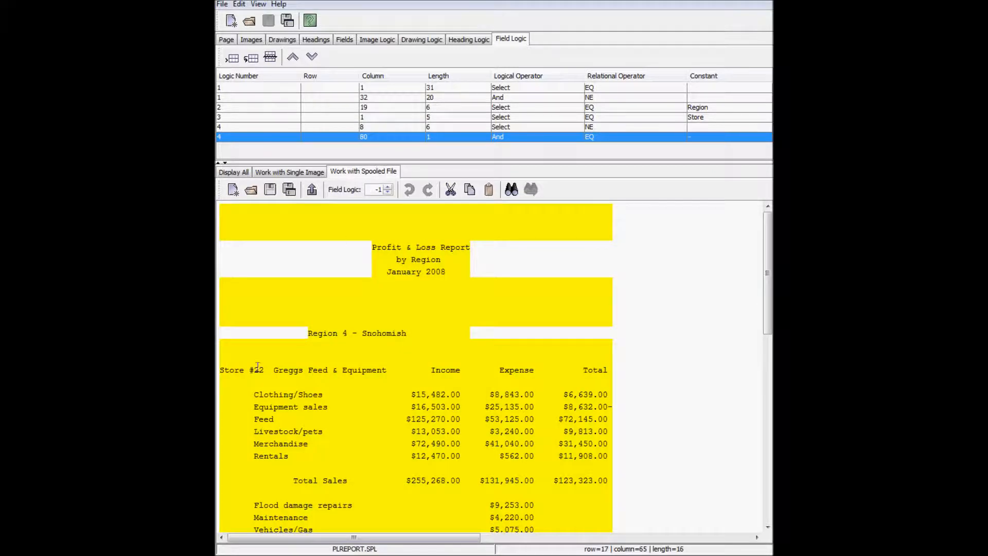
scroll(258, 365, "down", 2)
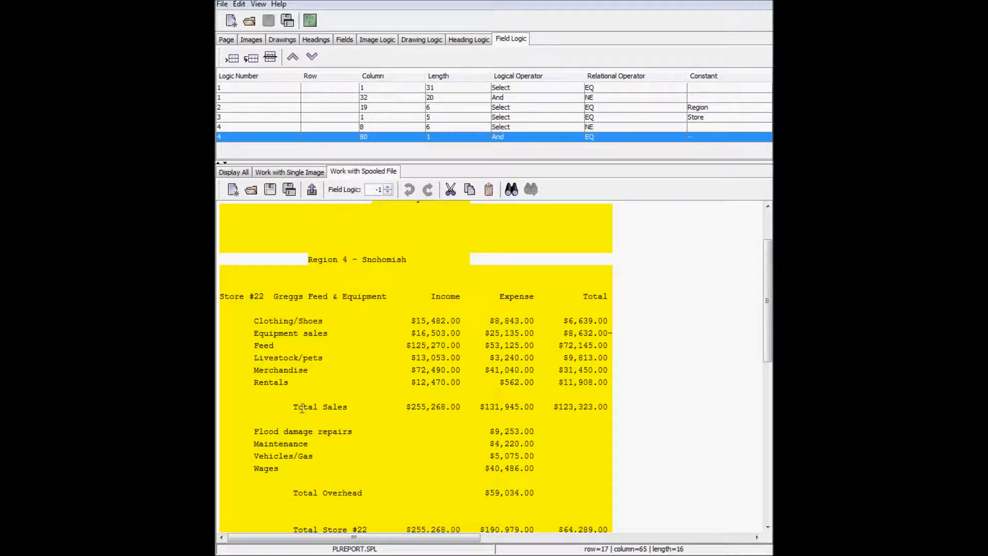
scroll(298, 488, "down", 2)
left_click_drag(296, 458, 344, 456)
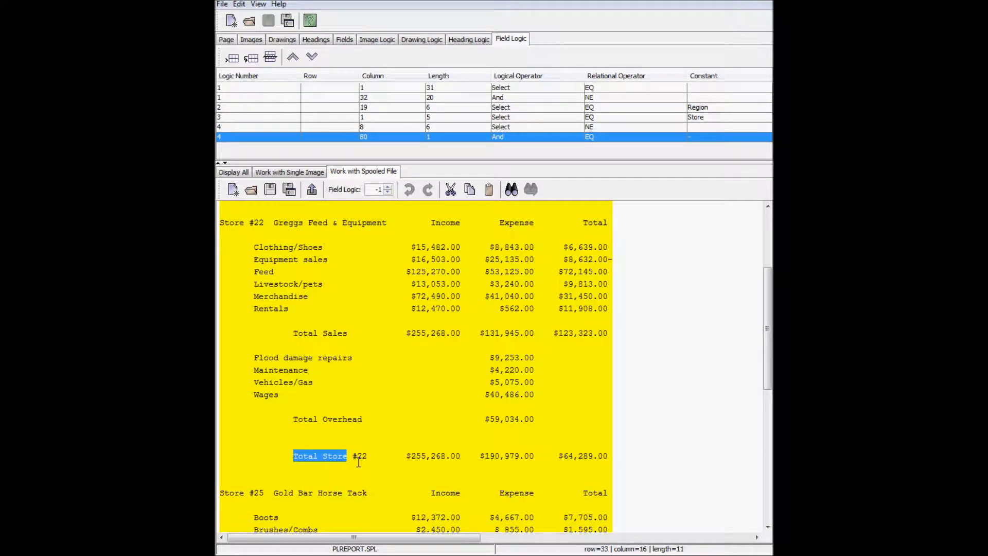
left_click(312, 189)
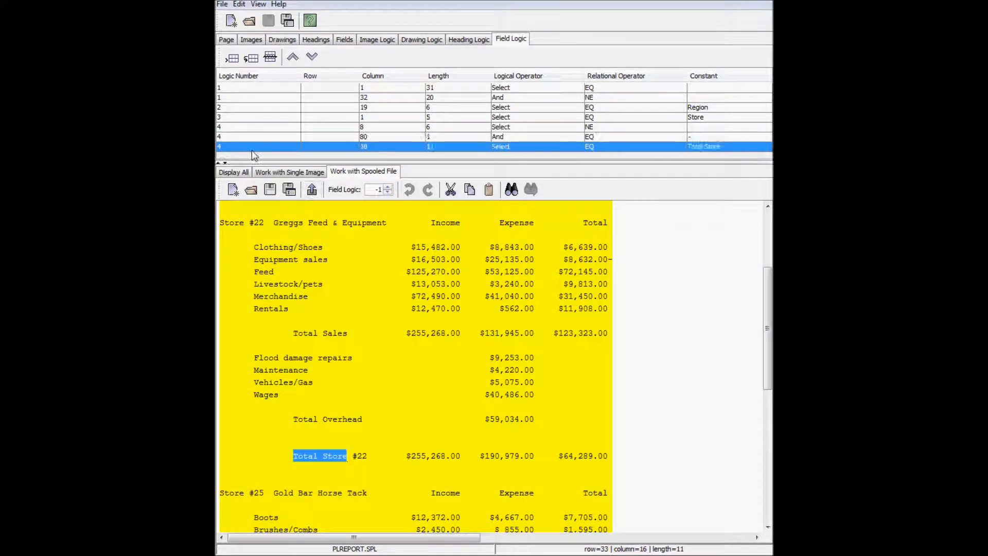
left_click(294, 147)
left_click(295, 145)
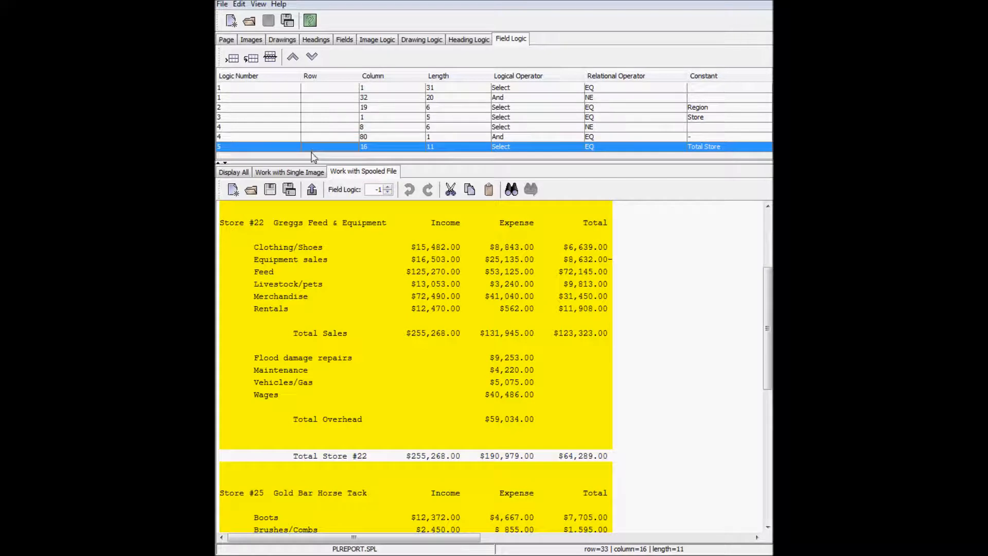
Step: Map the entire "Total Store #22" line, column 1, length 80, as a new field with logic number 5
left_click(339, 40)
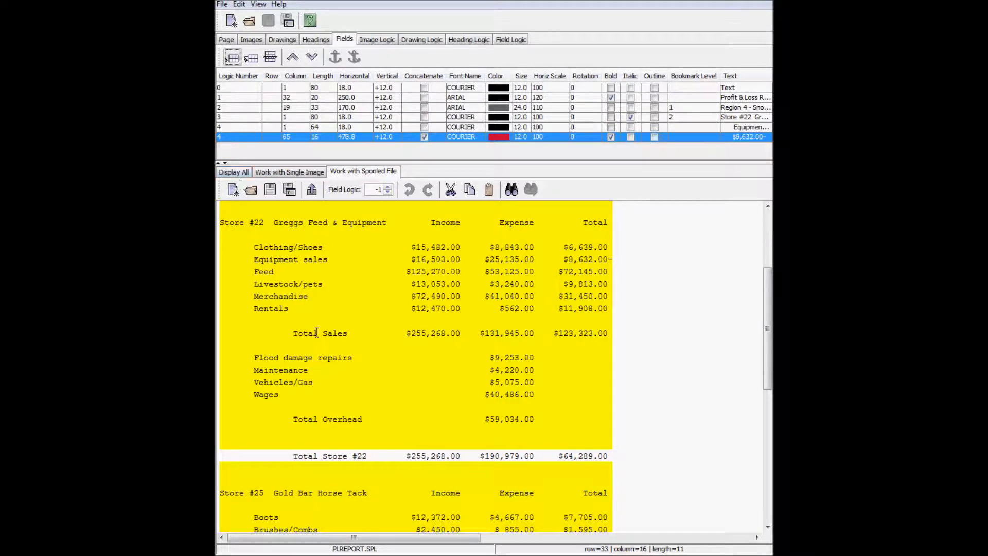
left_click_drag(221, 456, 615, 456)
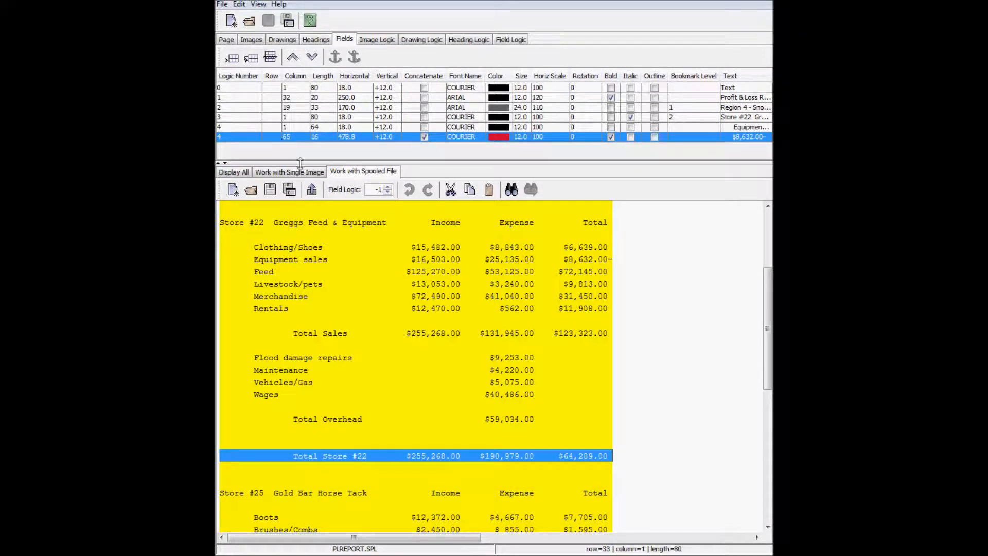
left_click(312, 190)
left_click(275, 149)
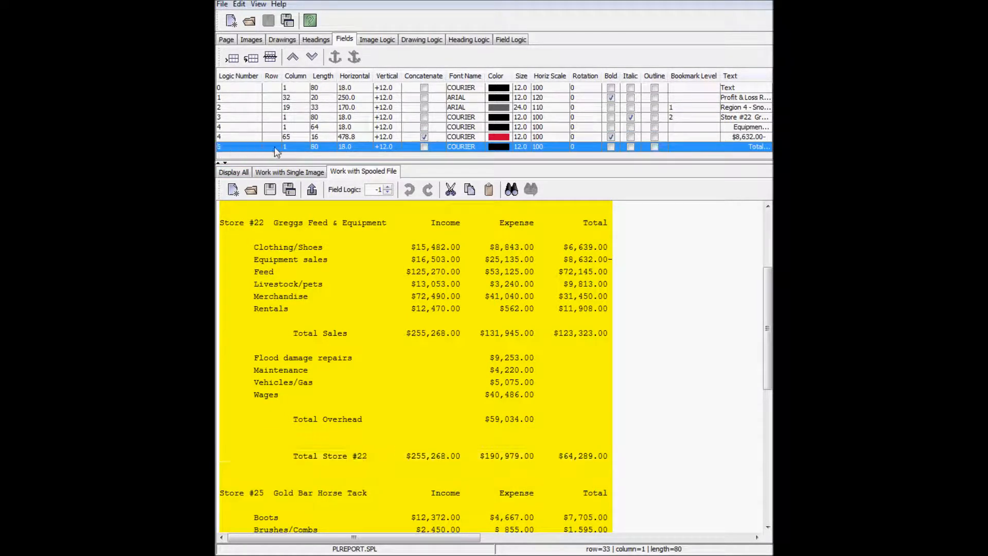
Step: Format the logic 5 store total field with the TYPEWTR font, blue color and bold
left_click(243, 172)
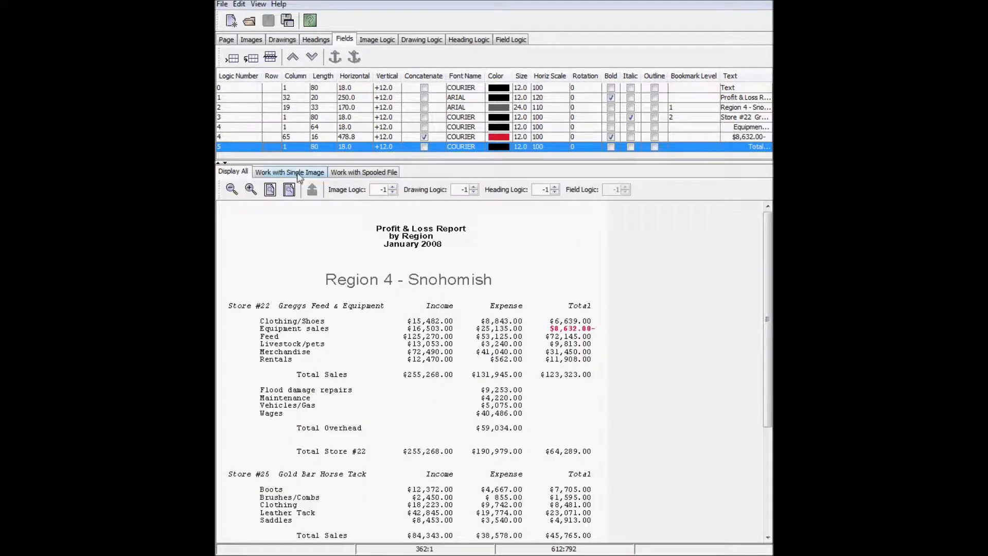
left_click(458, 148)
scroll(464, 219, "down", 1)
left_click(461, 187)
left_click(499, 148)
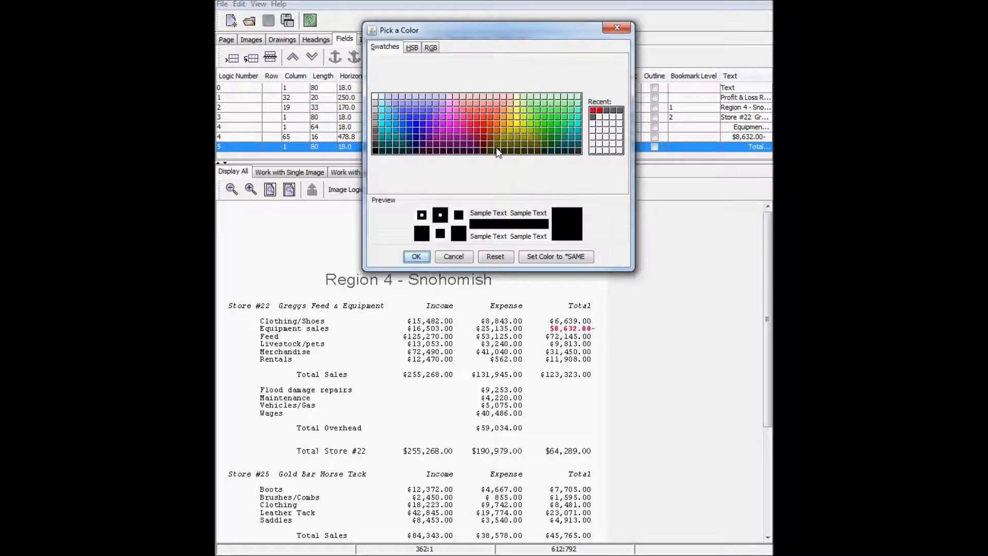
left_click(403, 122)
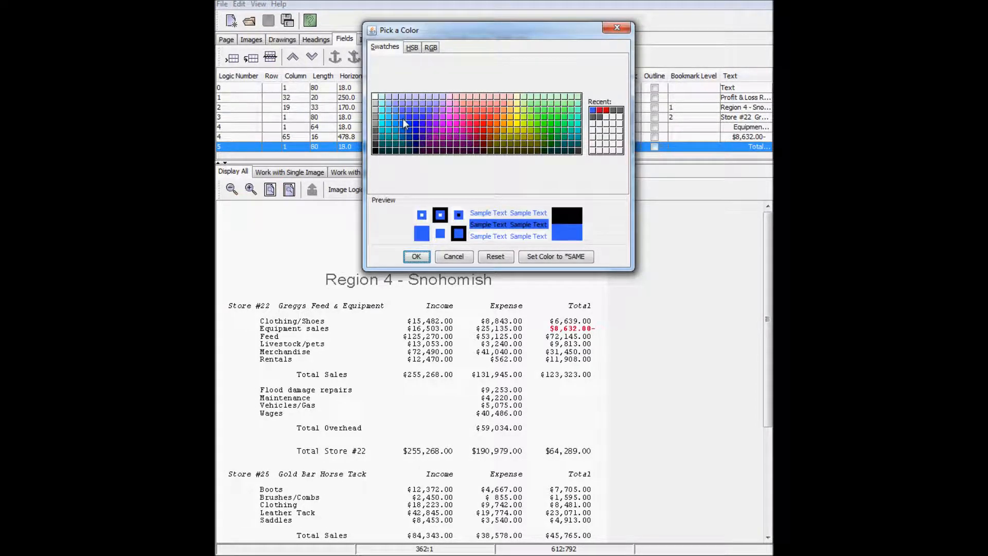
left_click(416, 256)
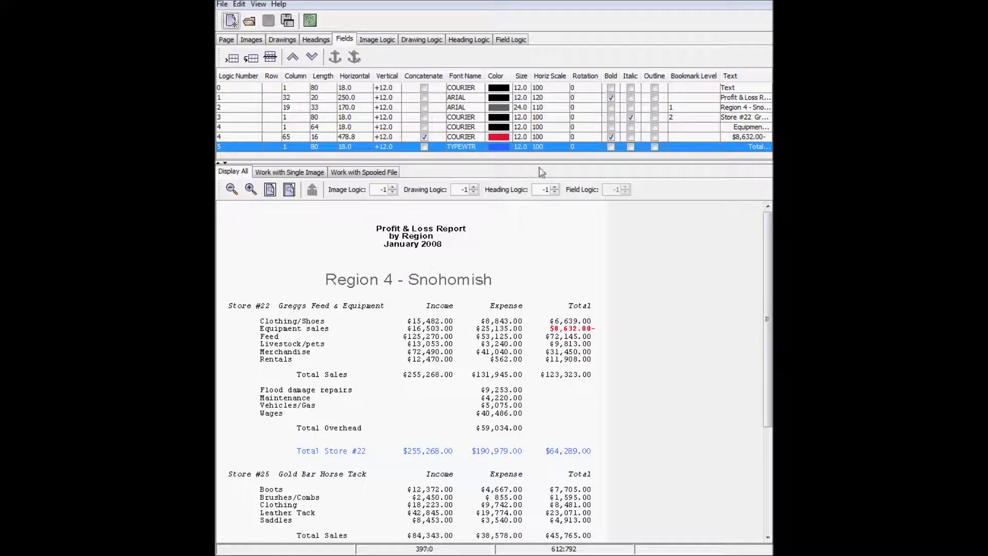
left_click(610, 147)
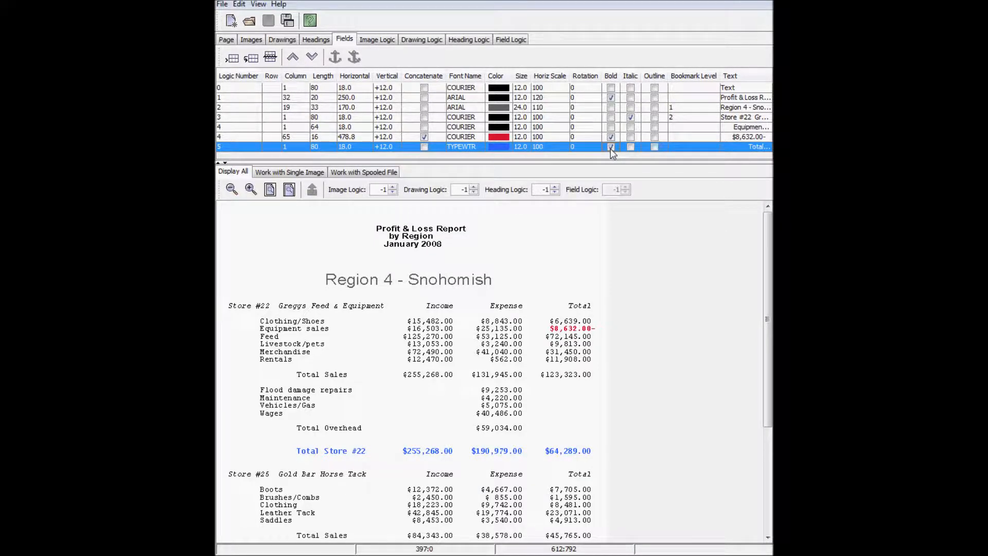
Step: Add a condition from the word "Total" on the "Total Sales" line, column 16, length 5, with logic number 6
left_click(510, 40)
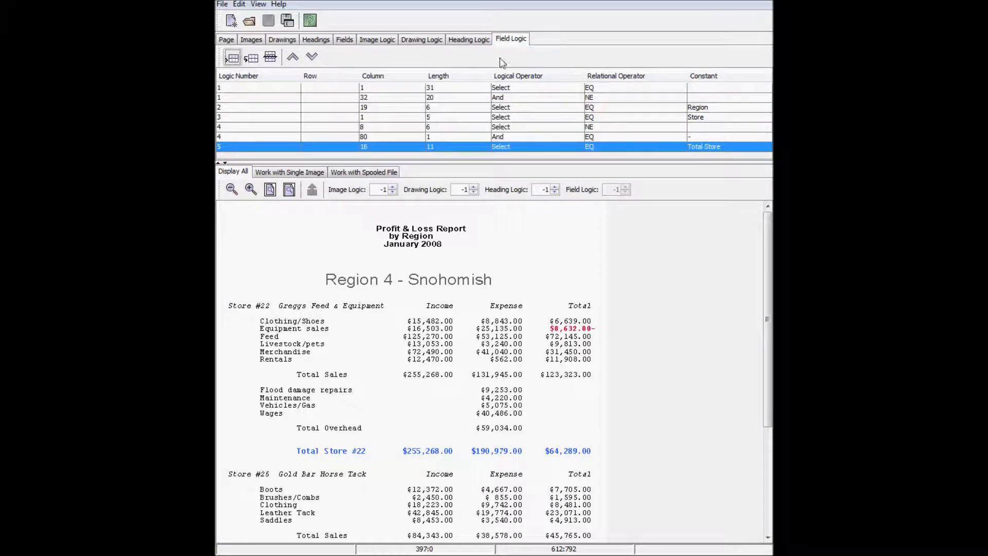
left_click(370, 172)
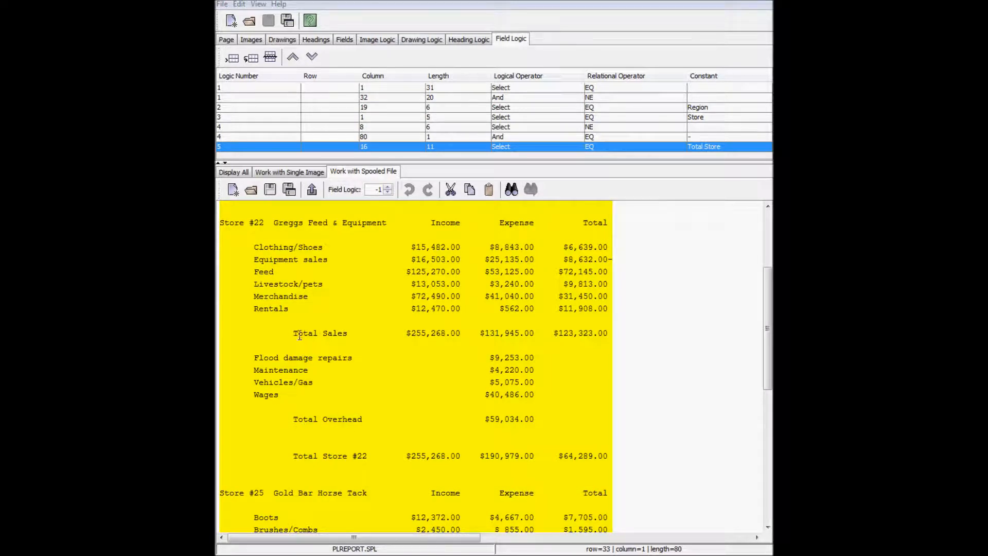
left_click_drag(294, 335, 319, 334)
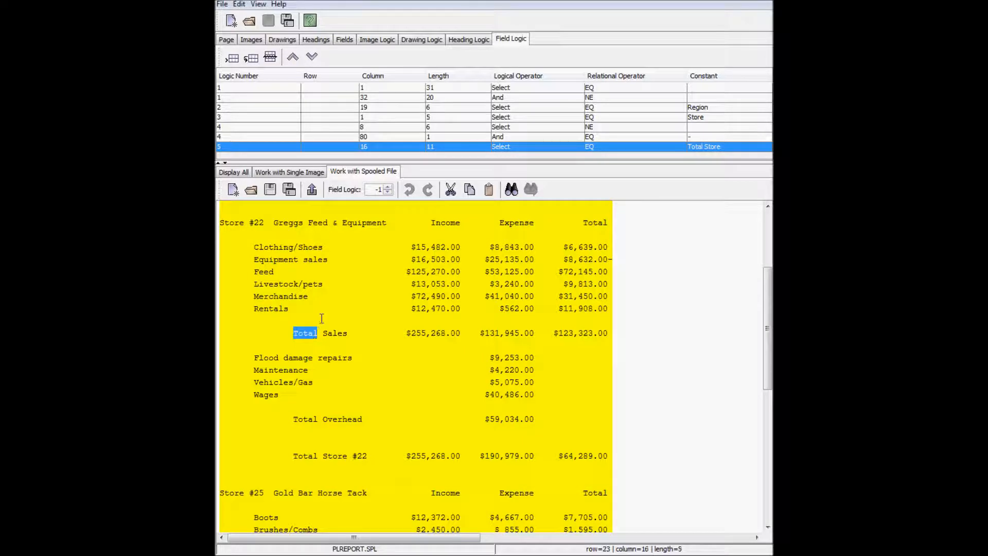
left_click(312, 189)
left_click(292, 155)
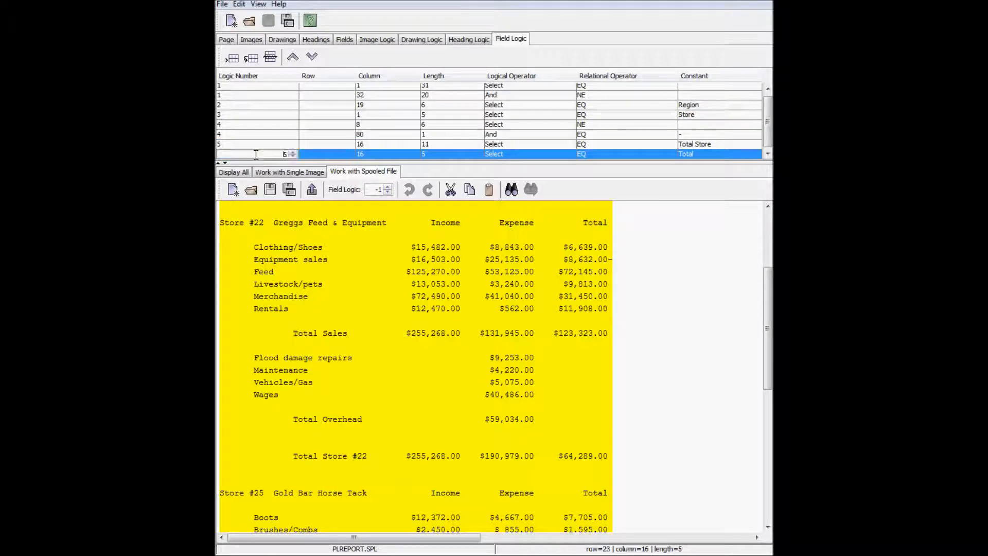
left_click(292, 154)
left_click(310, 157)
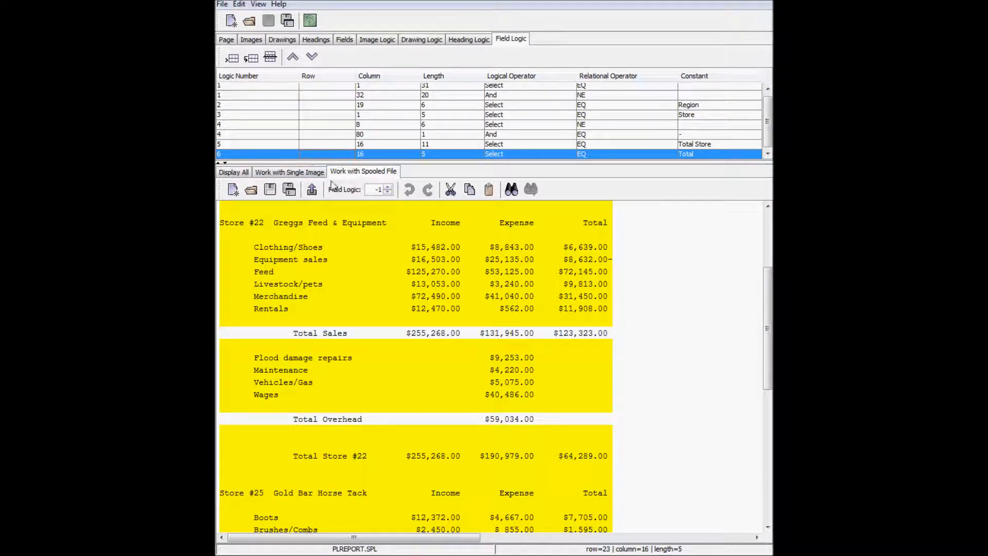
Step: Map the entire "Total Sales" line, column 1, length 80, as a new field with logic number 6
left_click(344, 41)
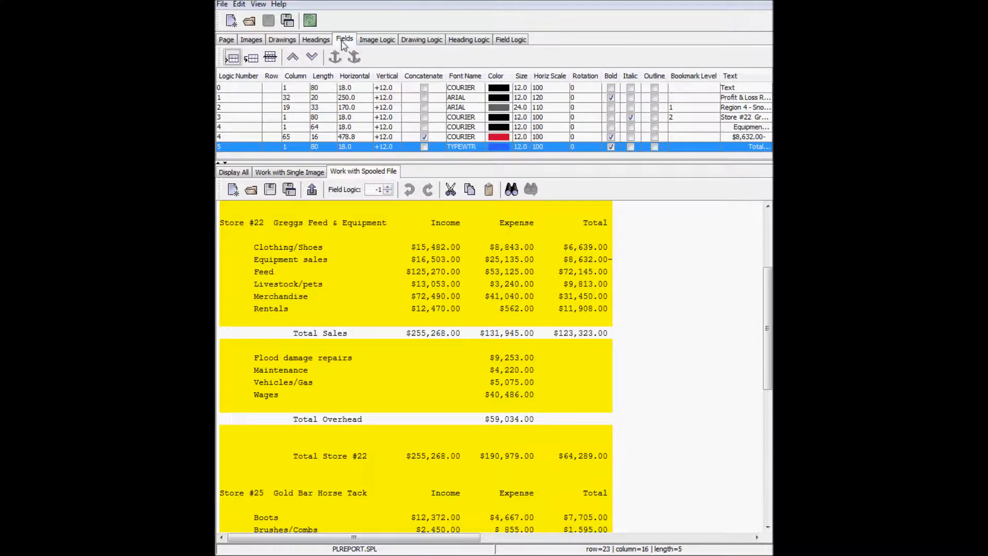
left_click_drag(222, 333, 608, 326)
left_click(311, 190)
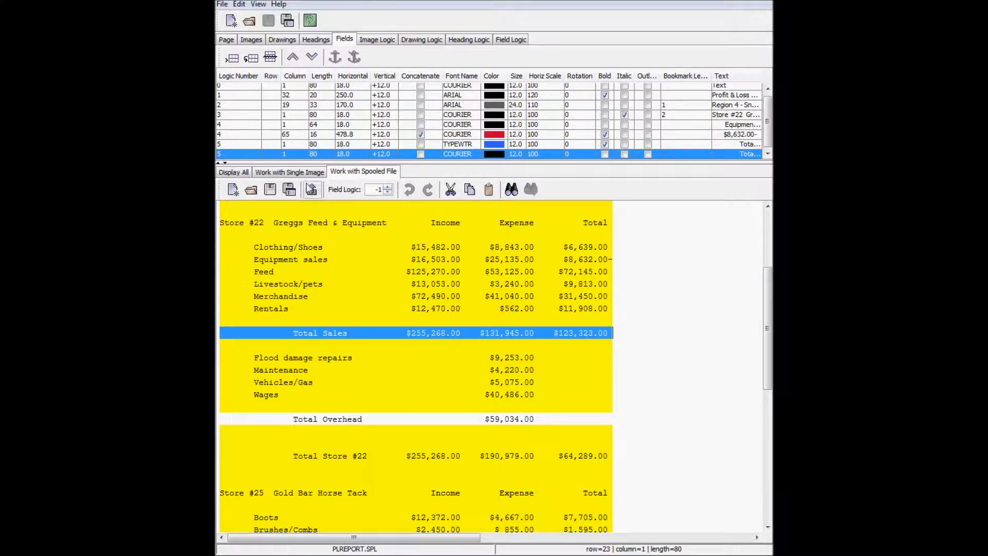
left_click(233, 154)
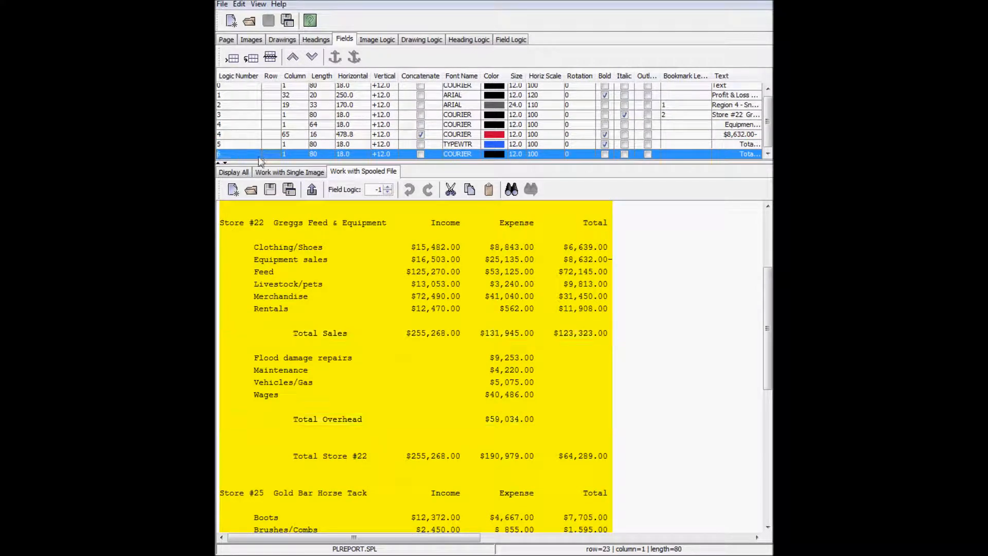
Step: Format the logic 6 total field with the TYPEWTR font, dark gray color and bold
left_click(243, 173)
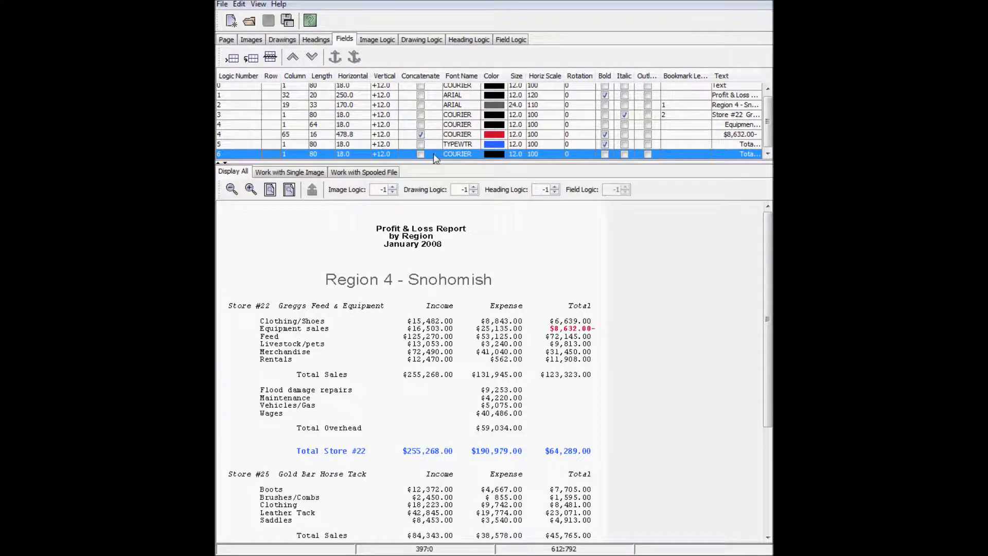
left_click(457, 154)
left_click(460, 226)
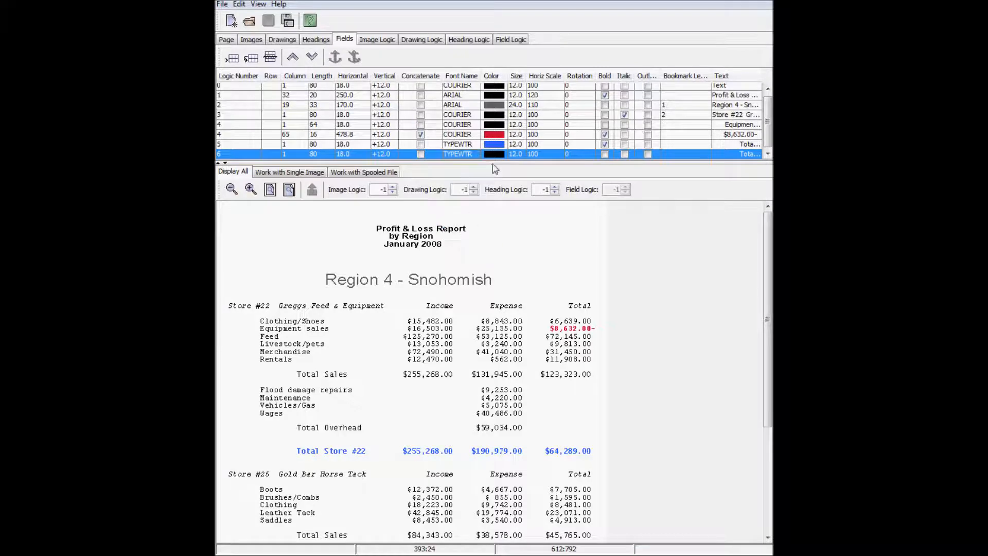
left_click(496, 155)
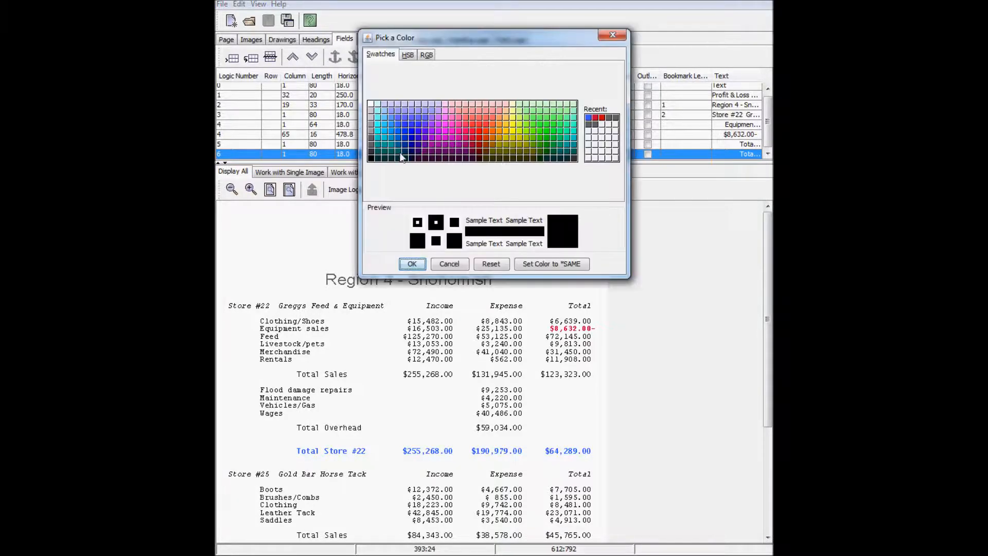
left_click(371, 149)
left_click(412, 263)
left_click(605, 154)
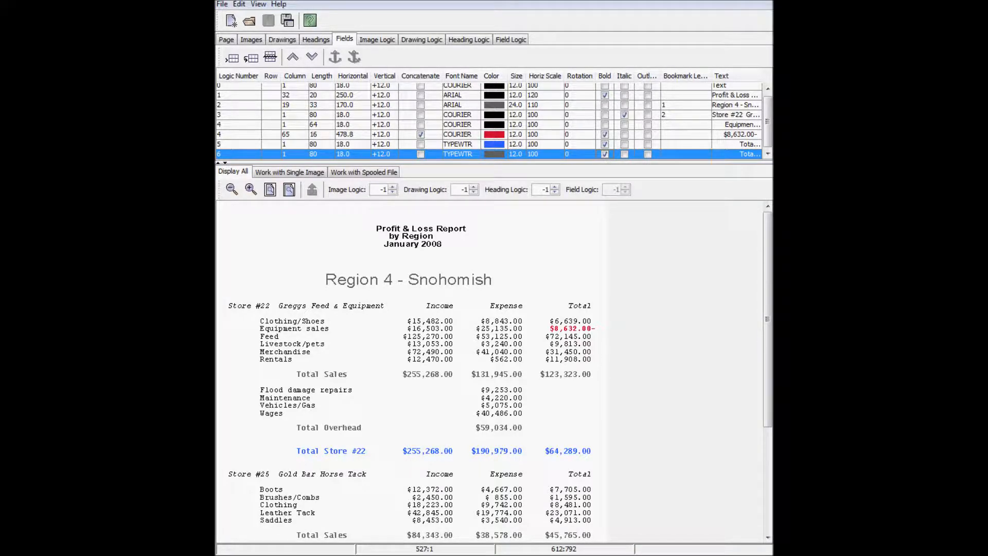
Step: Add a box drawing around the whole report page, about 10 to 600 horizontally and 18 to 775 vertically
left_click(281, 41)
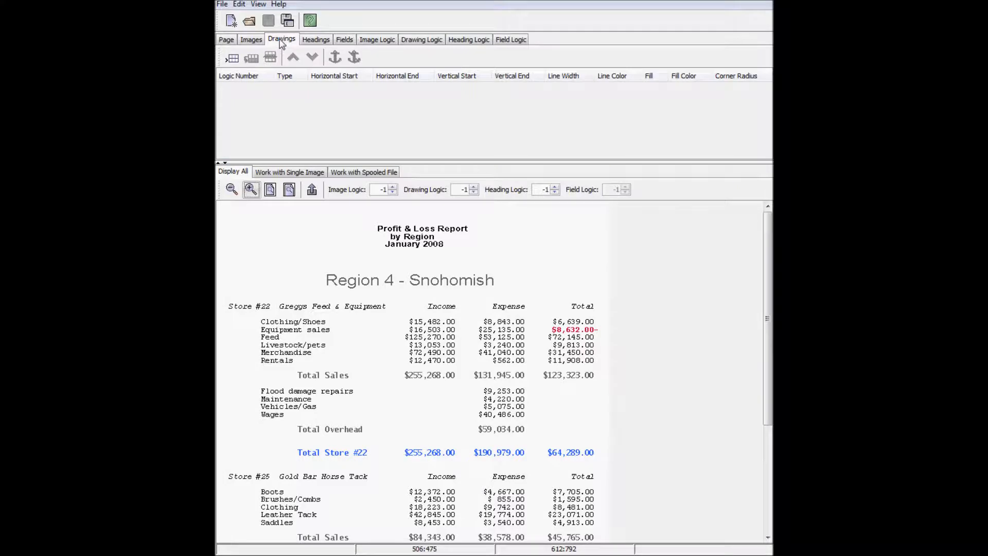
left_click(273, 194)
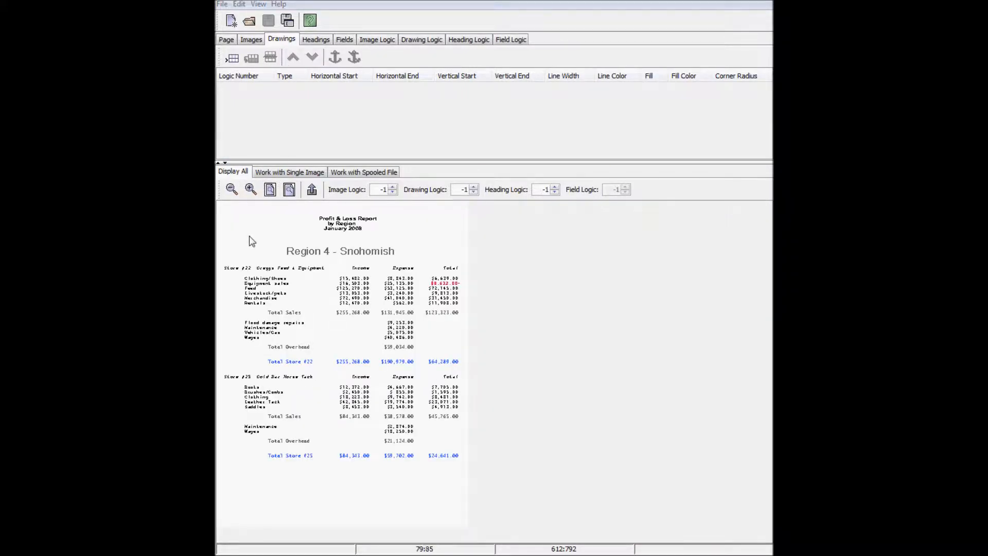
left_click_drag(221, 208, 463, 518)
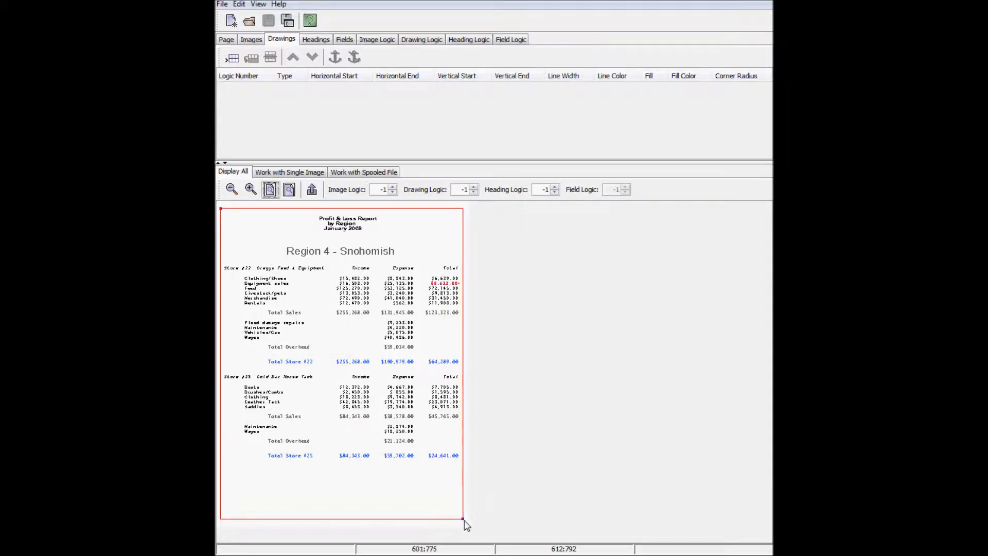
left_click(312, 189)
Step: Set the page border box's line width to 2 and its corner radius to 5
left_click(561, 90)
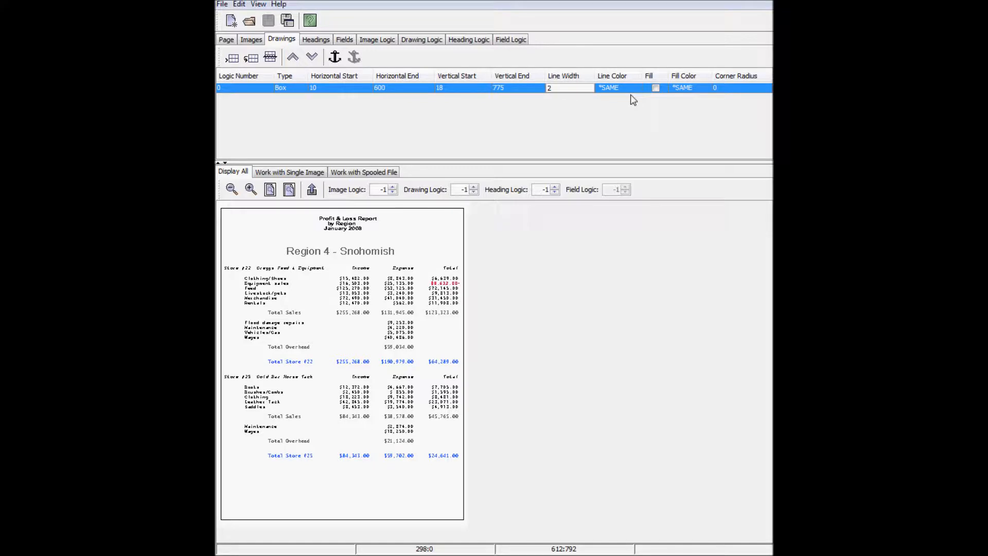
left_click(738, 88)
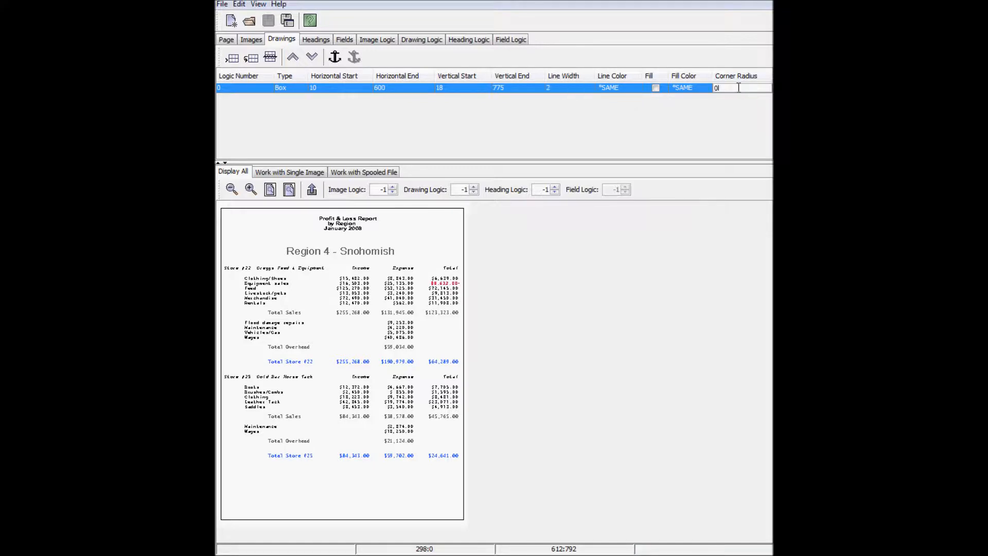
type("5")
key("Return")
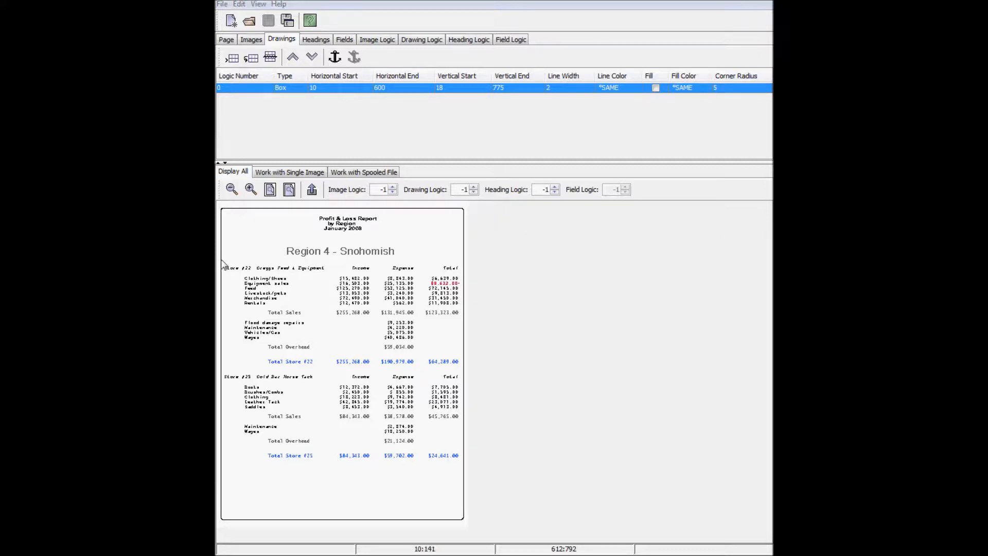
Step: Add a horizontal line below the region heading, about 10 to 600 at vertical 145, and a box around the heading, about 147–450 by 102–144
left_click_drag(221, 261, 466, 260)
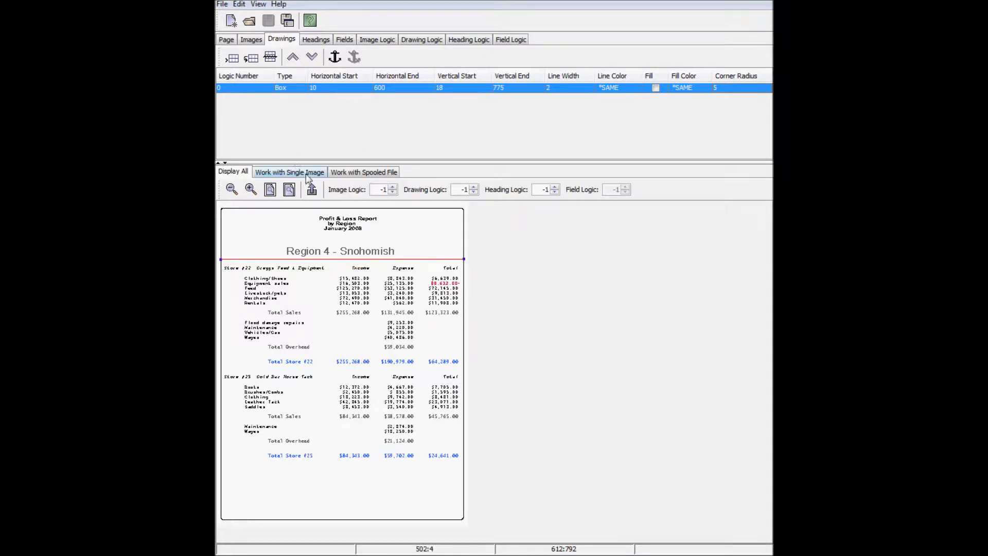
left_click(312, 190)
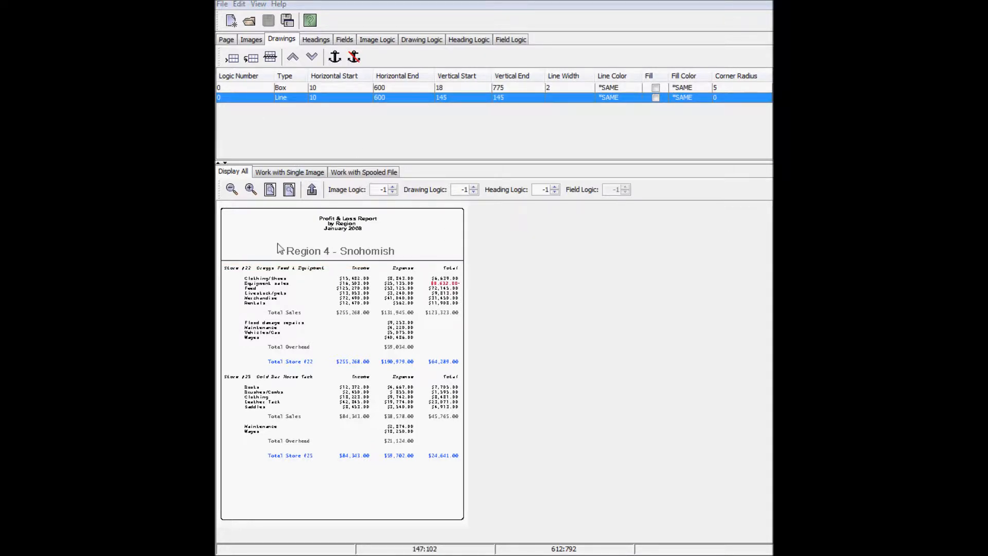
left_click_drag(278, 243, 401, 261)
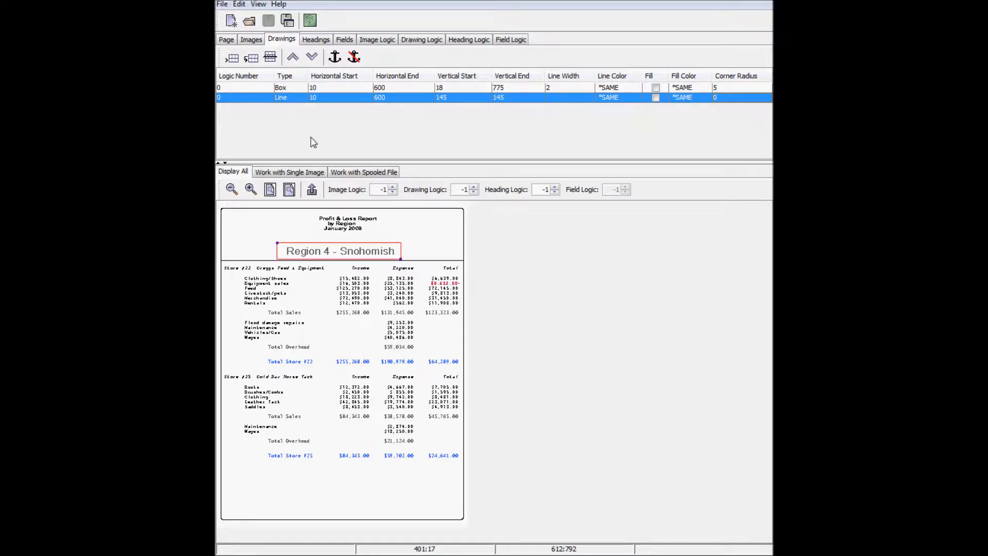
left_click(312, 190)
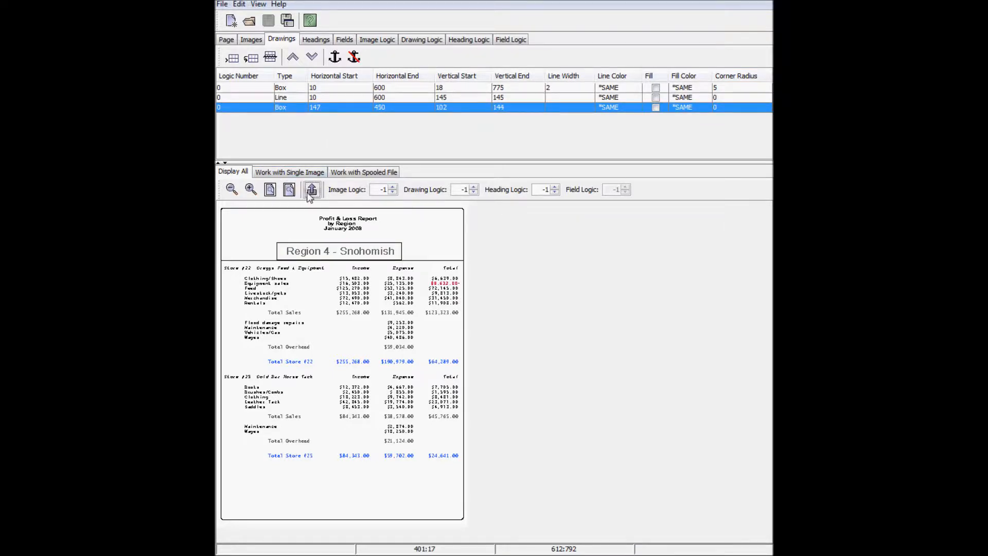
Step: Give the region heading box a line width of 1 and a light blue fill
double_click(550, 108)
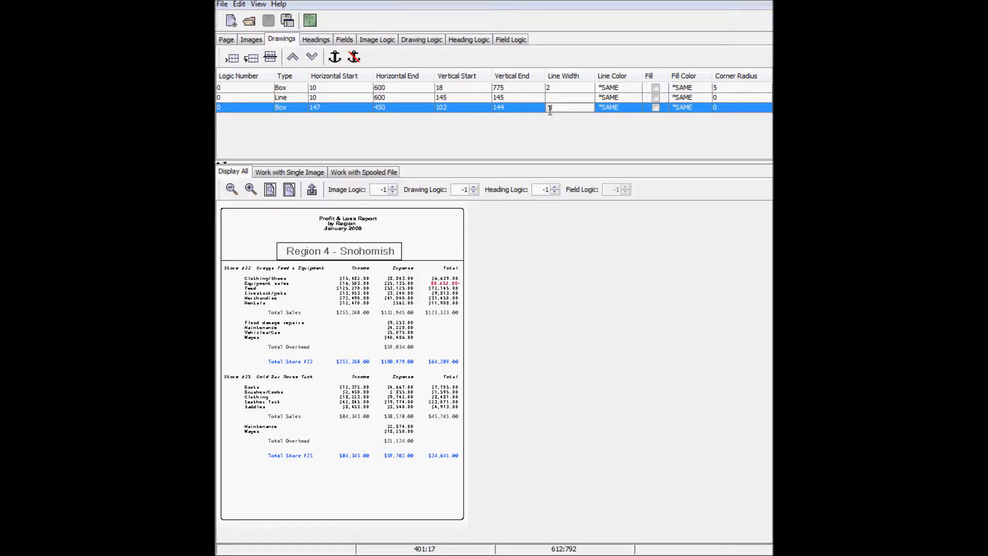
key("Return")
double_click(688, 108)
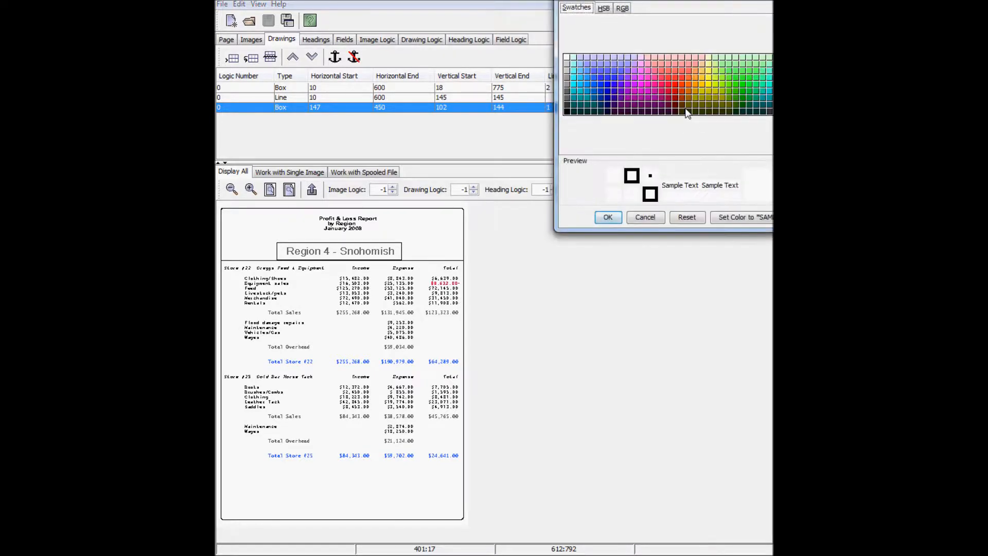
left_click(582, 69)
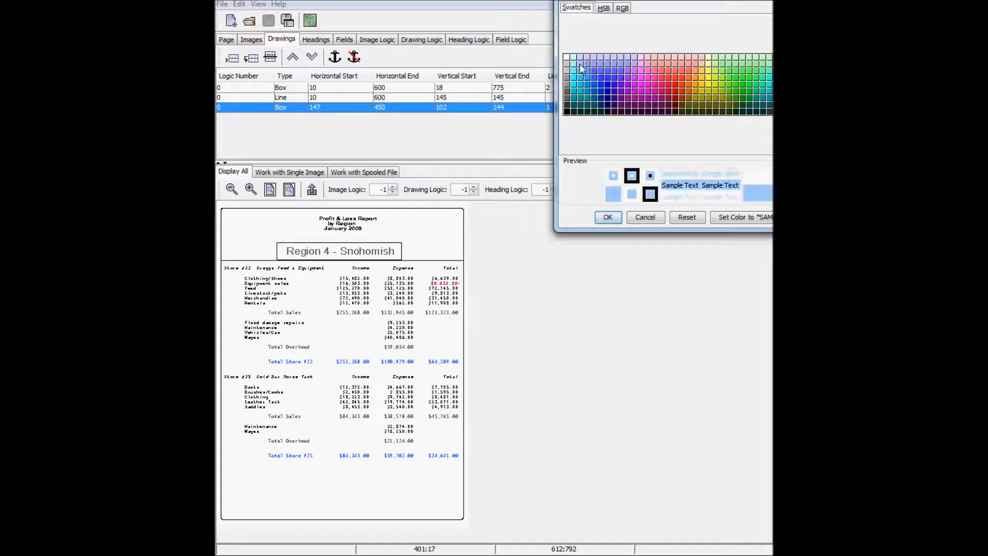
left_click(607, 216)
left_click(655, 109)
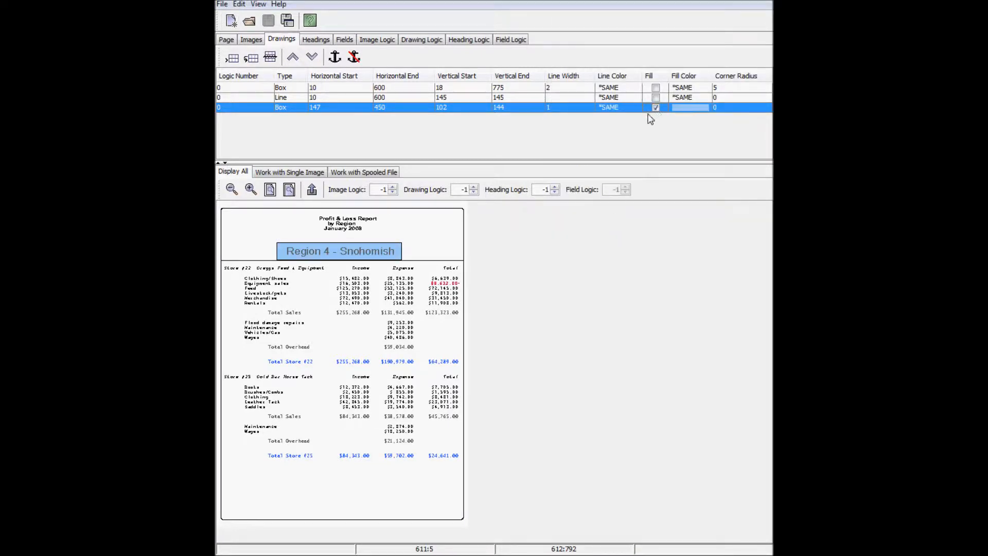
Step: Open the CKLOGO.TIF image and add it to the map as an overlay image
left_click(254, 41)
left_click(301, 176)
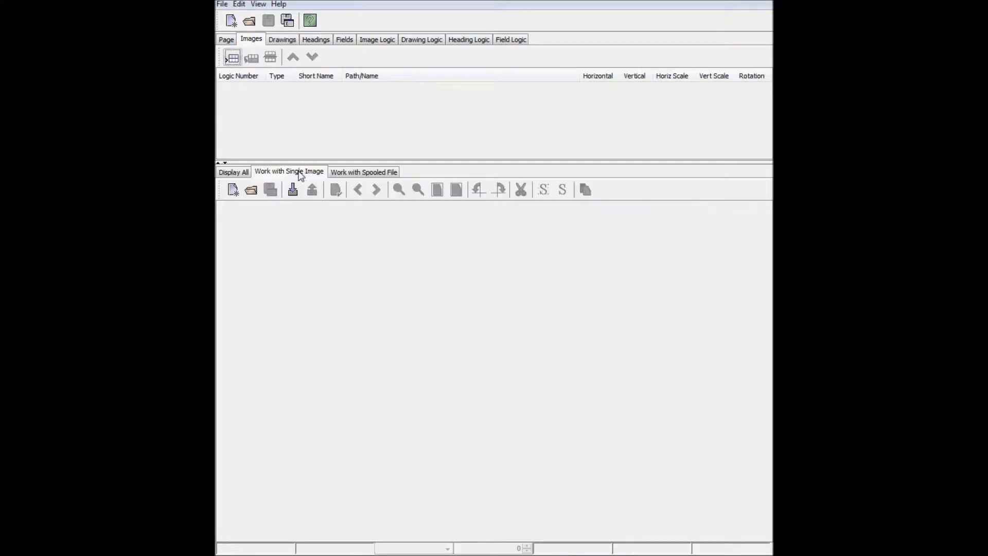
left_click(252, 191)
left_click(536, 174)
left_click(768, 358)
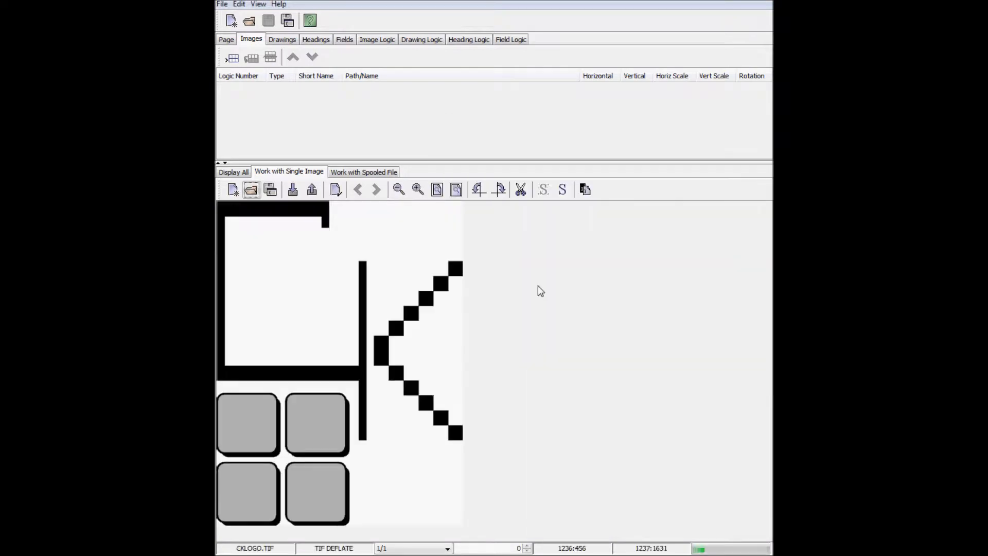
left_click(310, 189)
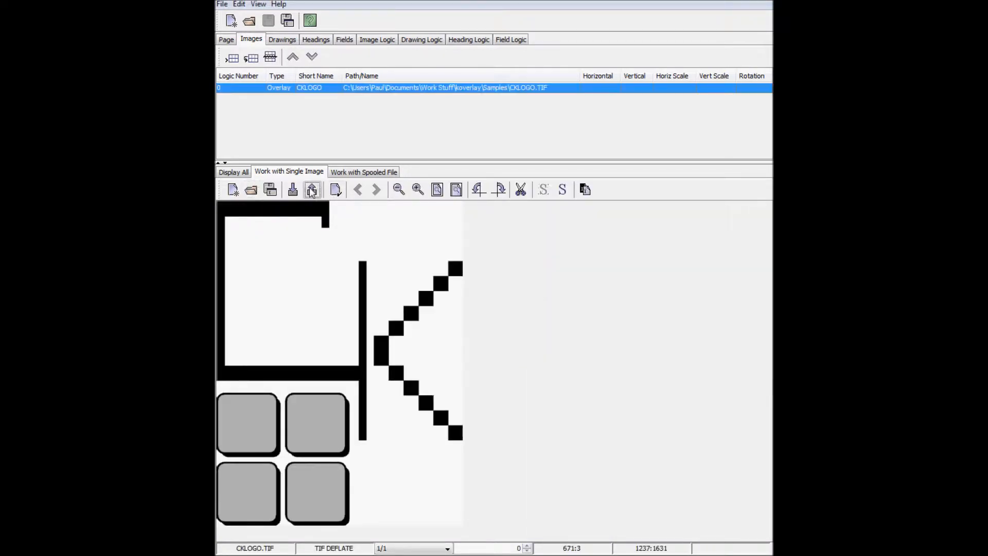
Step: Scale the logo to 22 horizontally and vertically, and move it to about 40 horizontal, 35 vertical on the report page
left_click(243, 173)
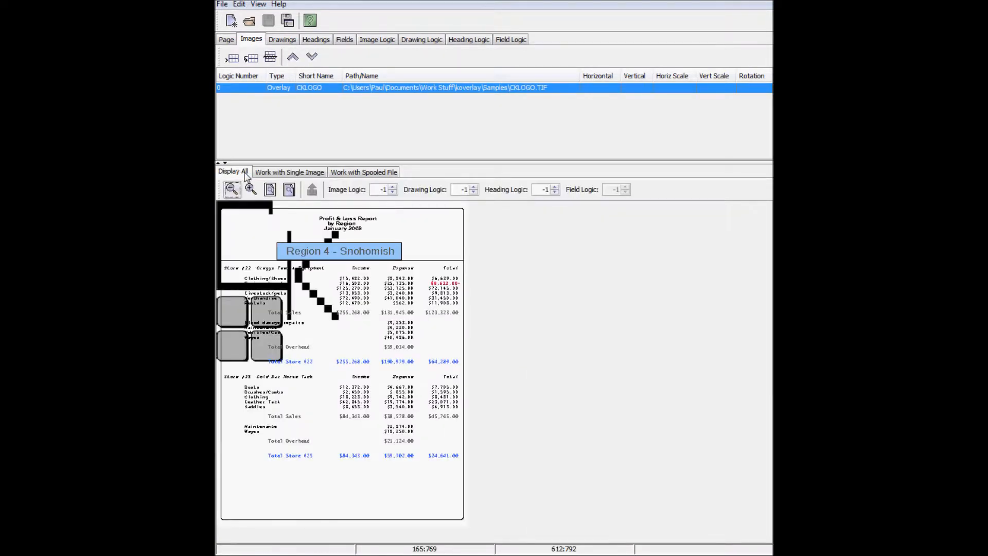
double_click(677, 88)
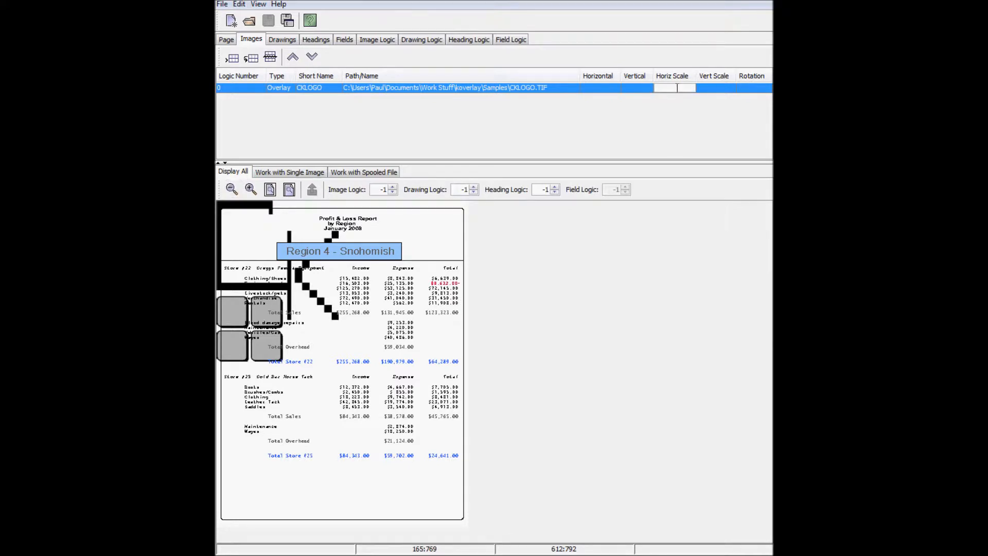
key("Tab")
type("22")
key("Return")
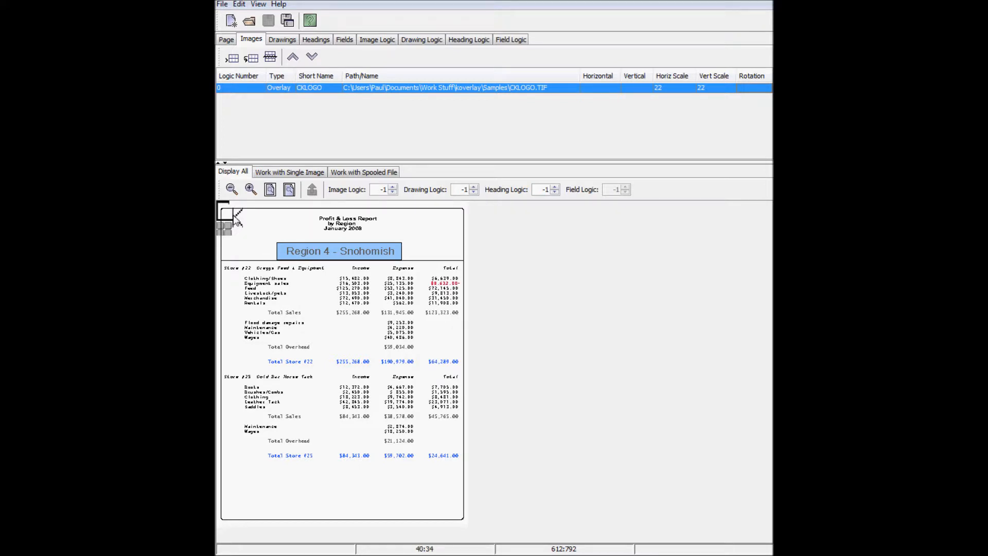
right_click(235, 213)
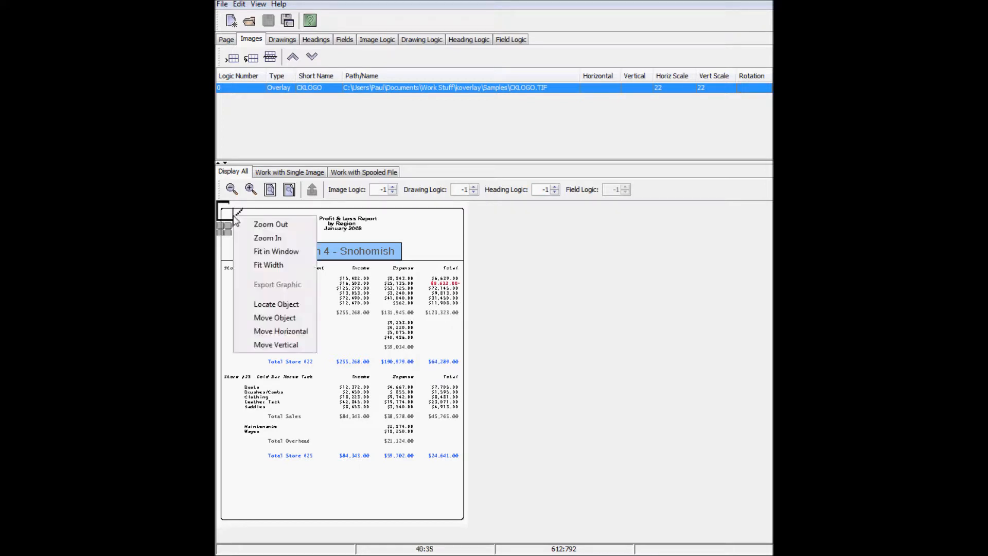
left_click(283, 318)
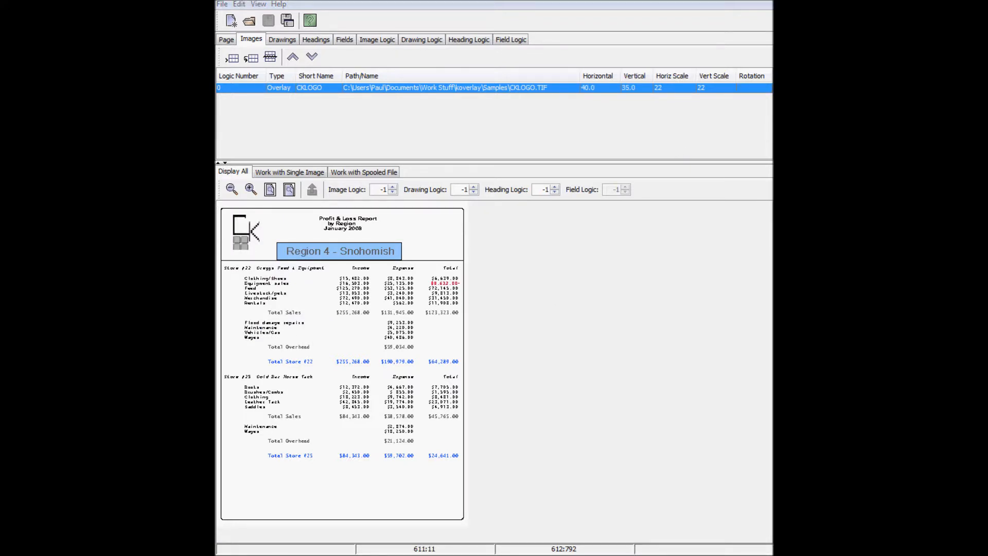
Step: Switch to PLREPORT.PDF in Adobe Reader and check the region and store bookmarks against the finished report pages
left_click_drag(985, 52, 613, 47)
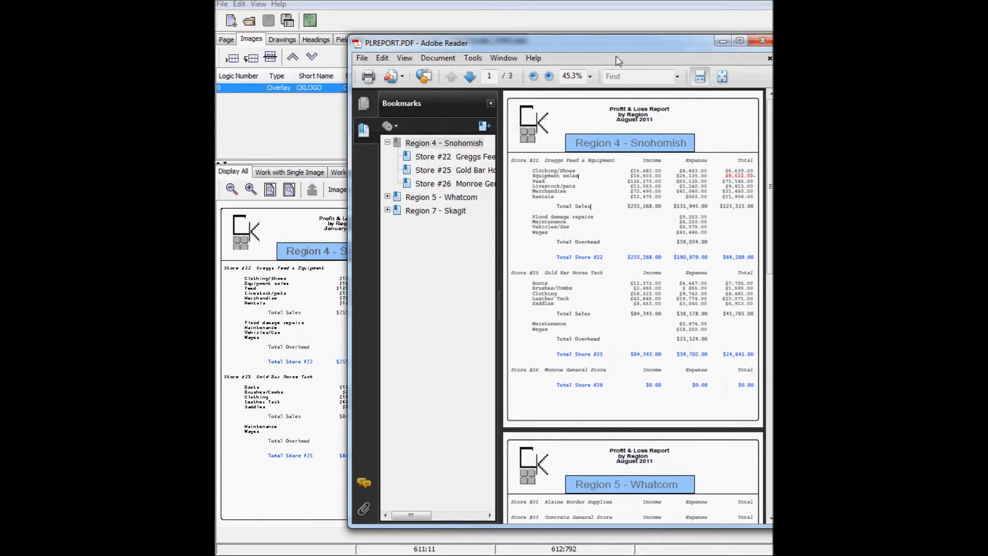
left_click(428, 197)
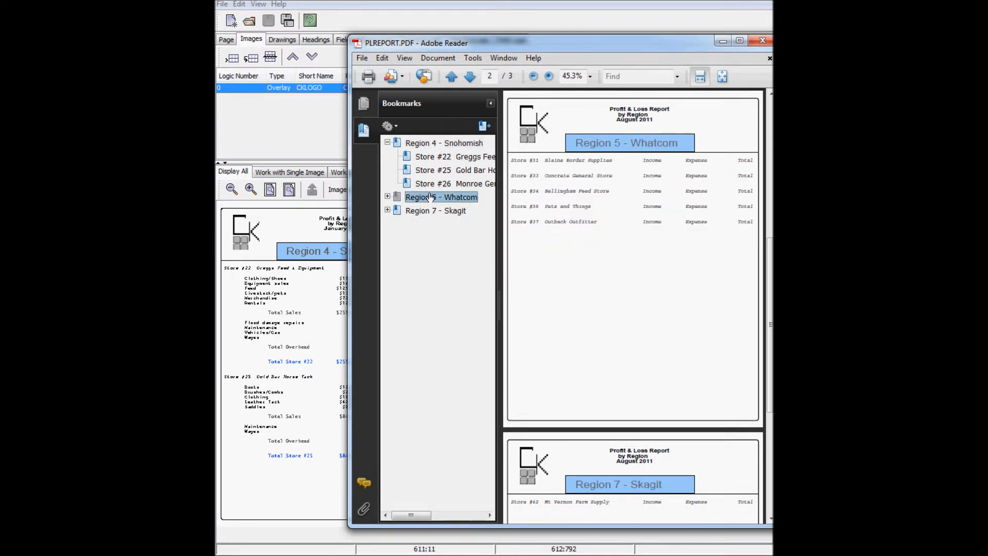
left_click(430, 186)
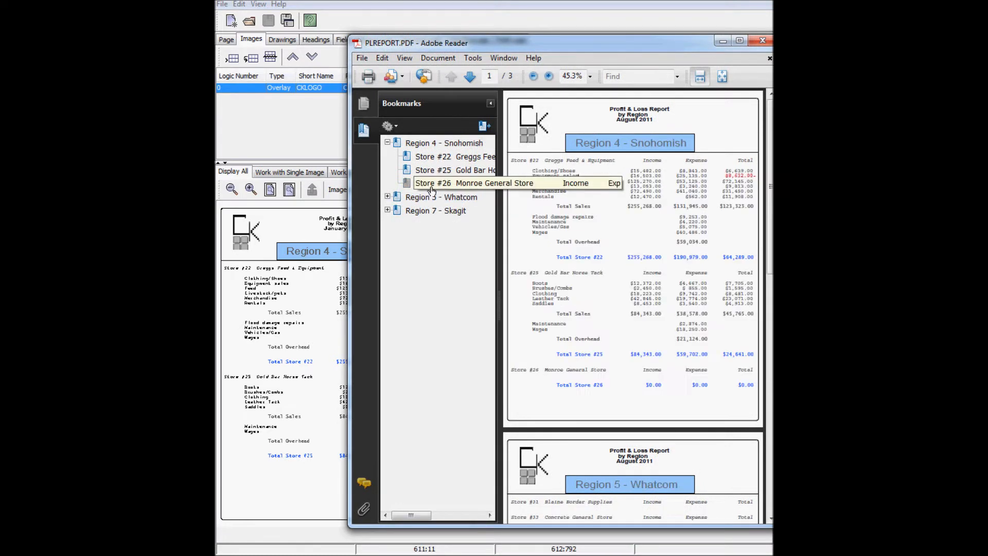
left_click(388, 196)
left_click(429, 224)
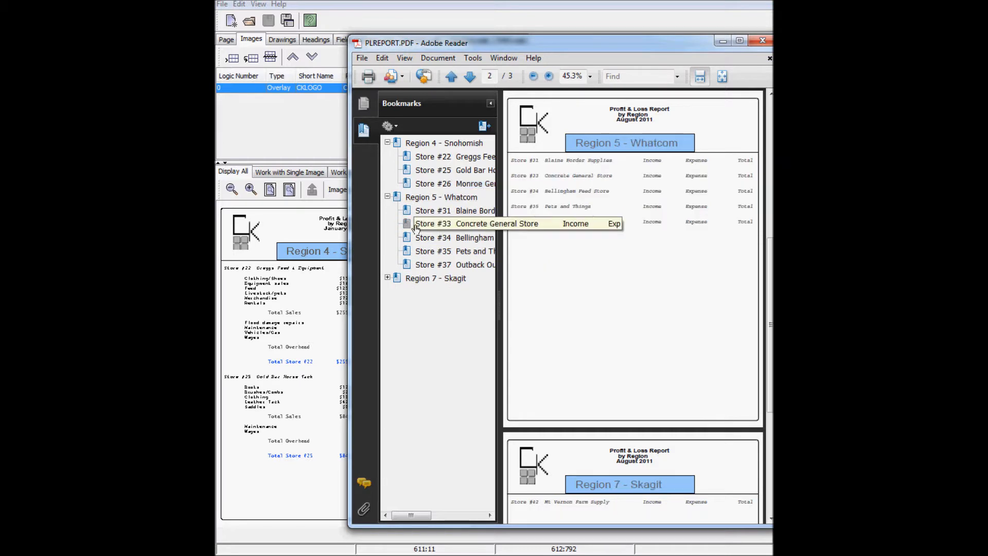
left_click(427, 144)
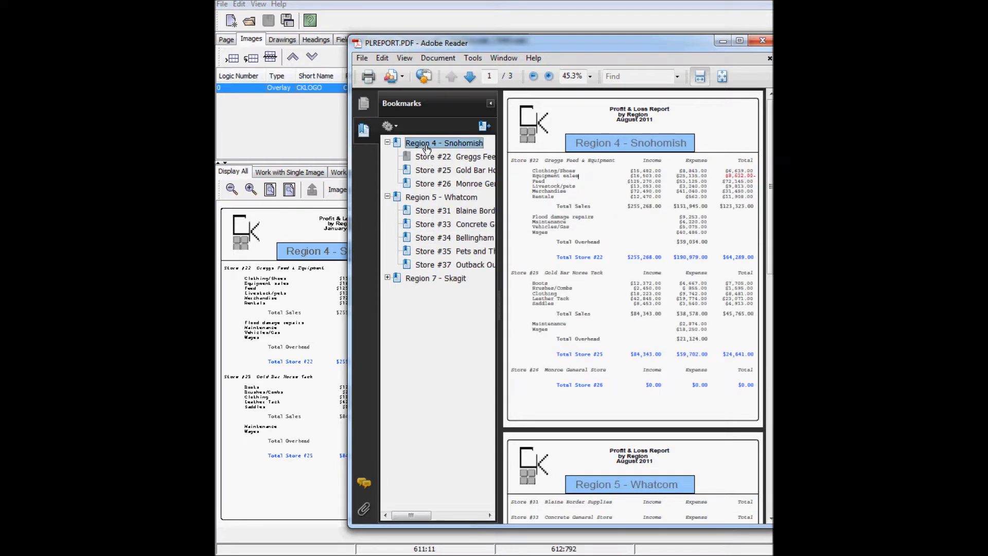
left_click(387, 197)
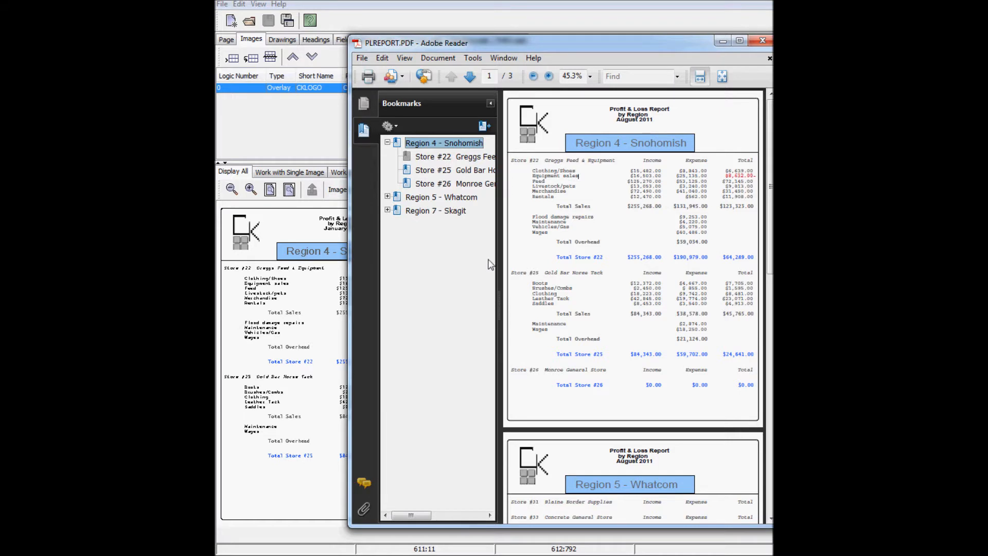